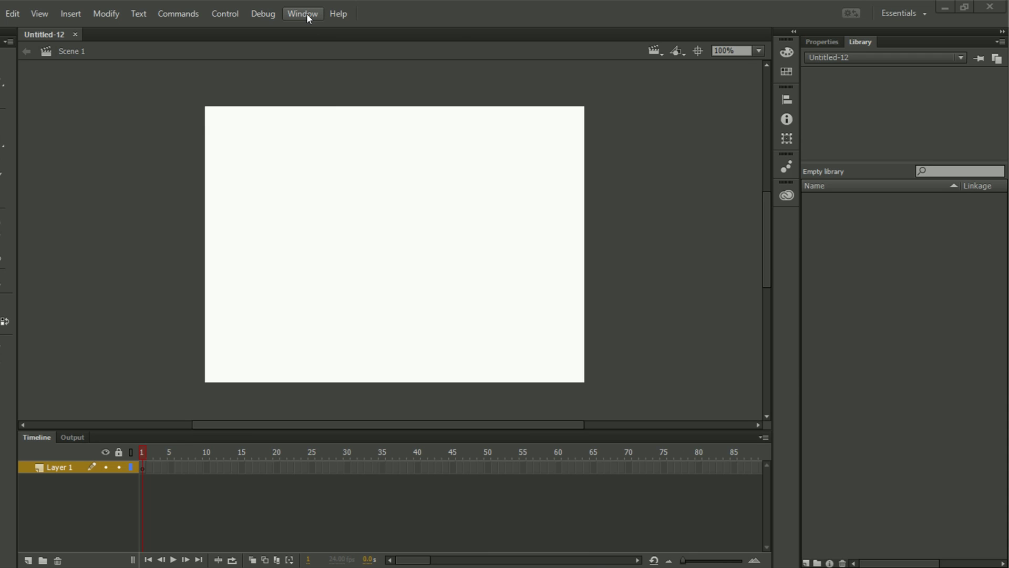
# Step: Hide the scene Edit Bar and the Timeline panel from the Window menu
pyautogui.click(308, 16)
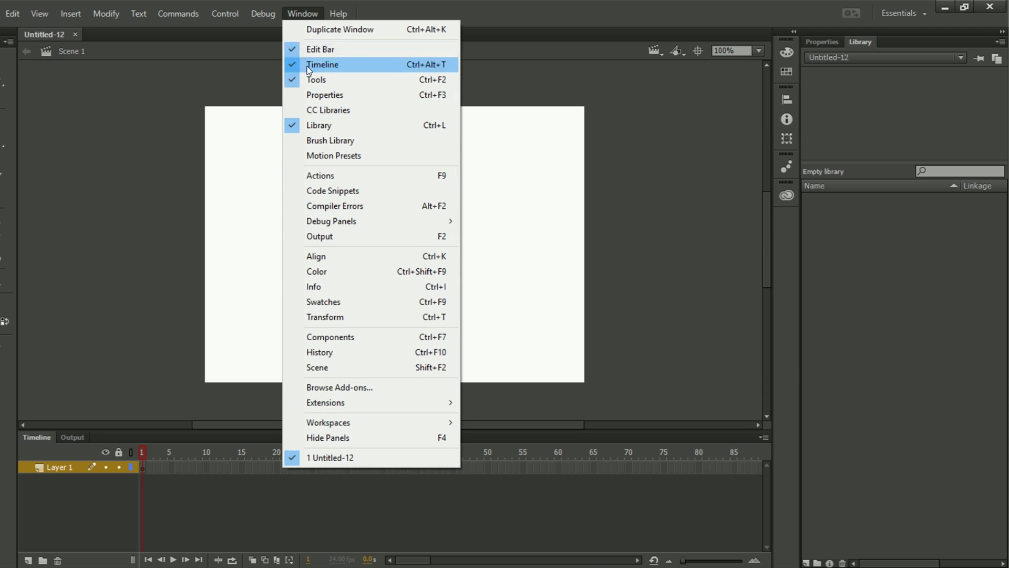
pyautogui.click(296, 49)
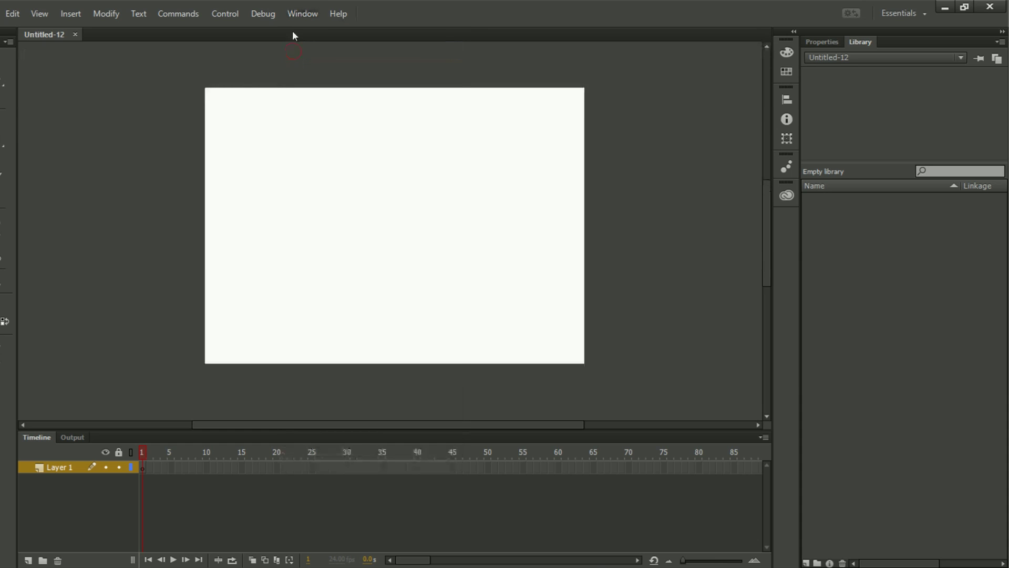
pyautogui.click(297, 14)
pyautogui.click(294, 64)
# Step: Toggle the Tools panel off and back on, then restore the Timeline panel
pyautogui.click(297, 14)
pyautogui.click(296, 80)
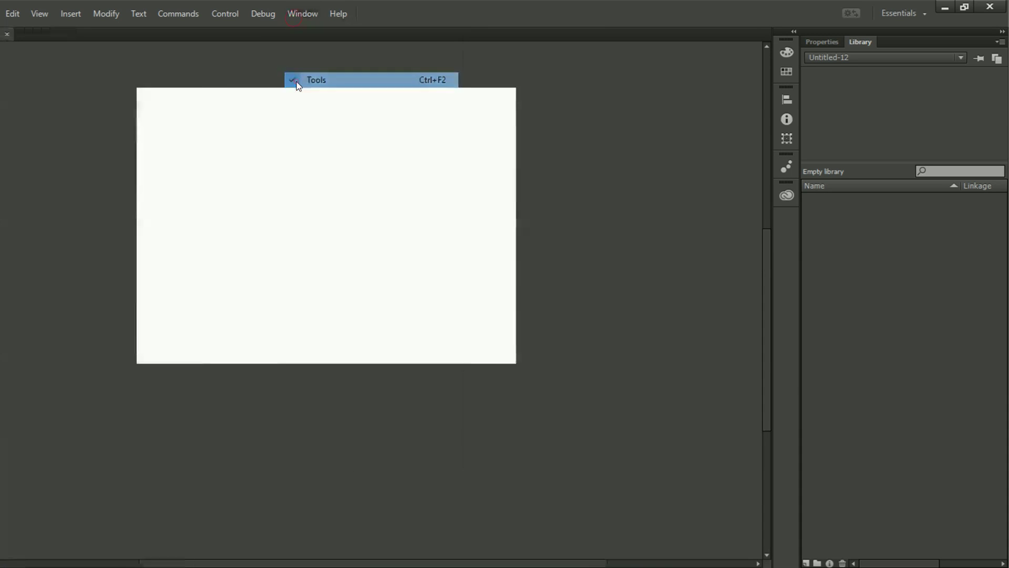
pyautogui.click(298, 15)
pyautogui.click(301, 79)
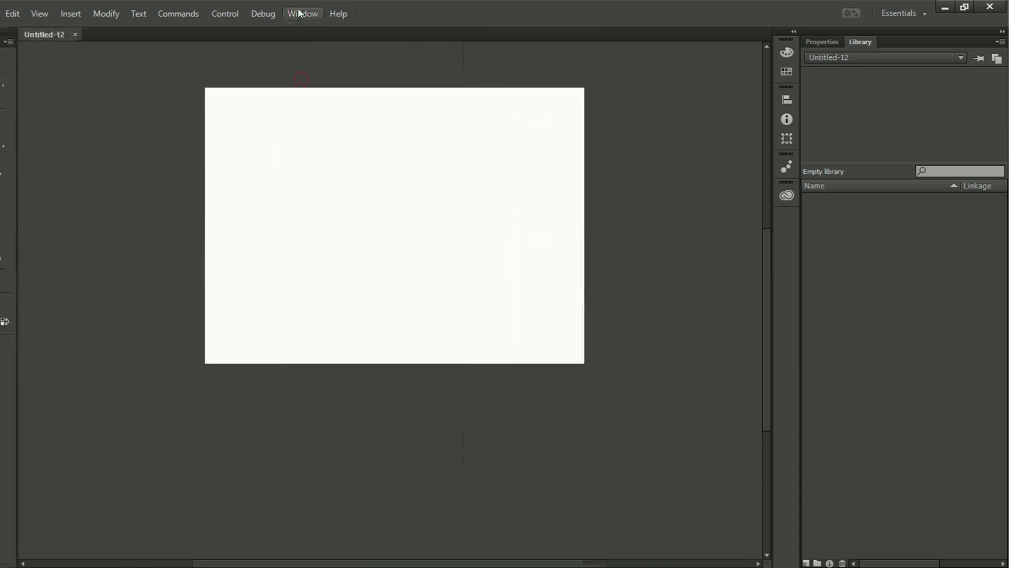
pyautogui.click(303, 14)
pyautogui.click(309, 64)
# Step: Re-enable the Edit Bar, show Properties, then switch the side panel back to the Library
pyautogui.click(298, 16)
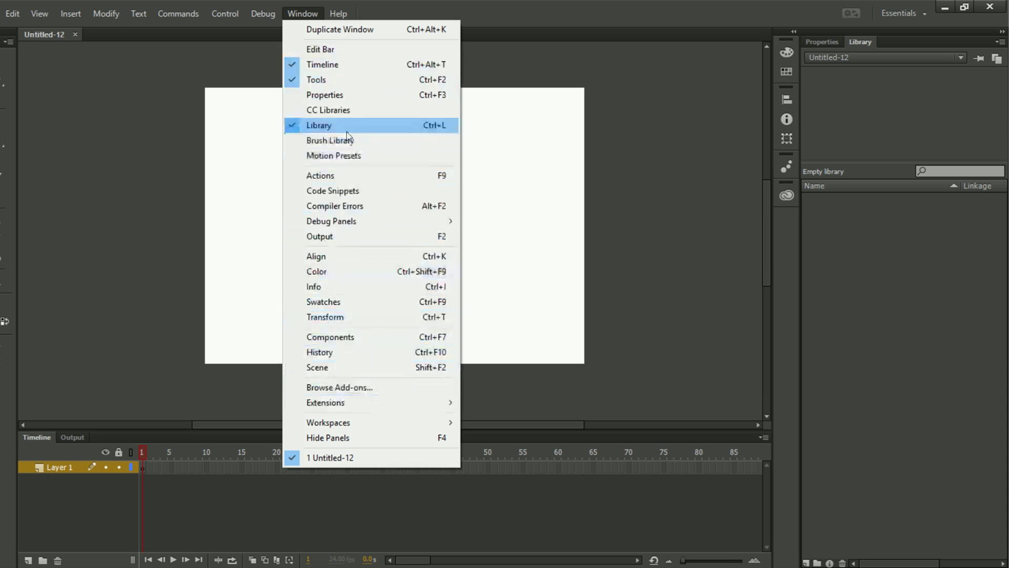
pyautogui.click(327, 52)
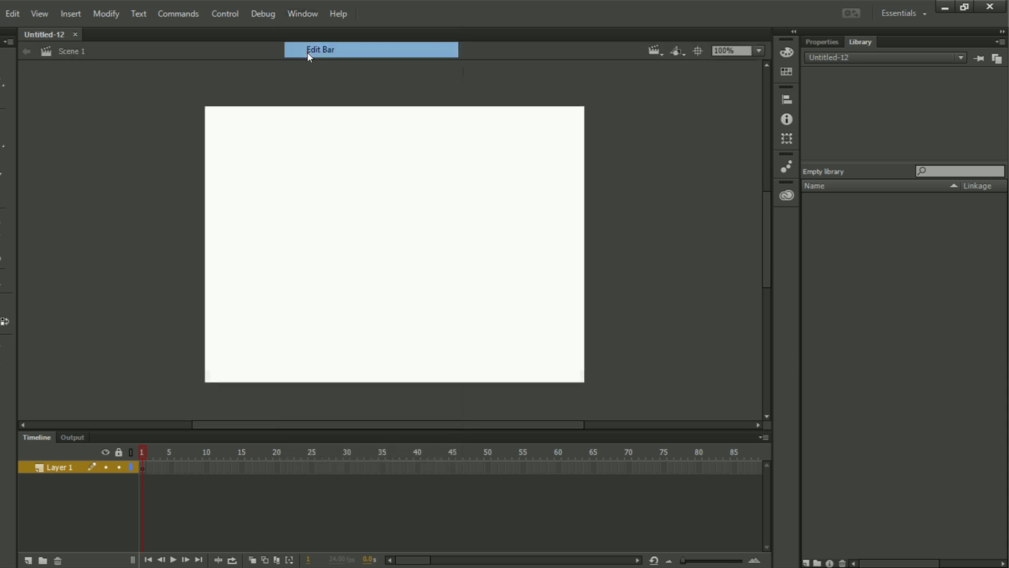
pyautogui.click(303, 15)
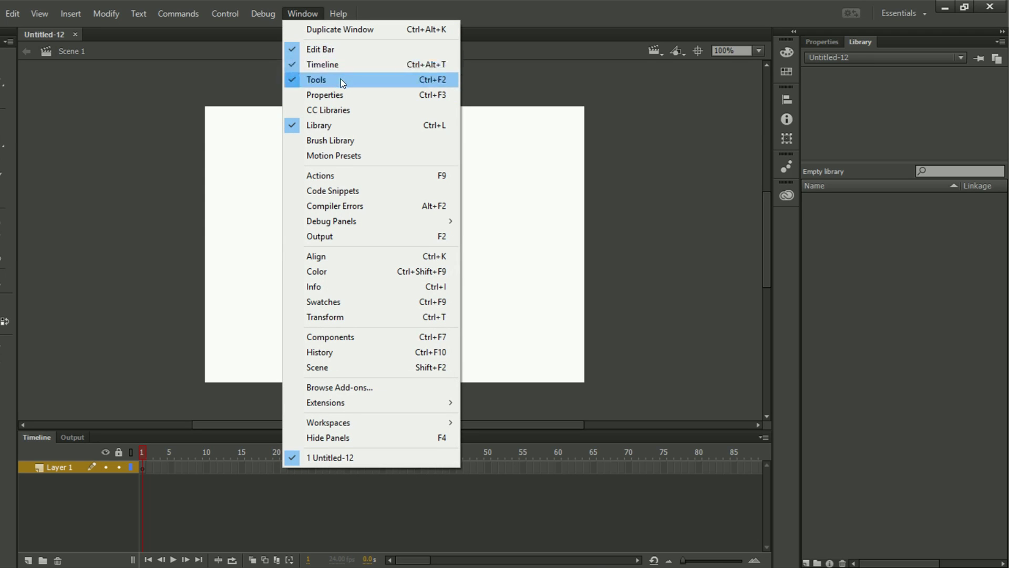
pyautogui.click(308, 95)
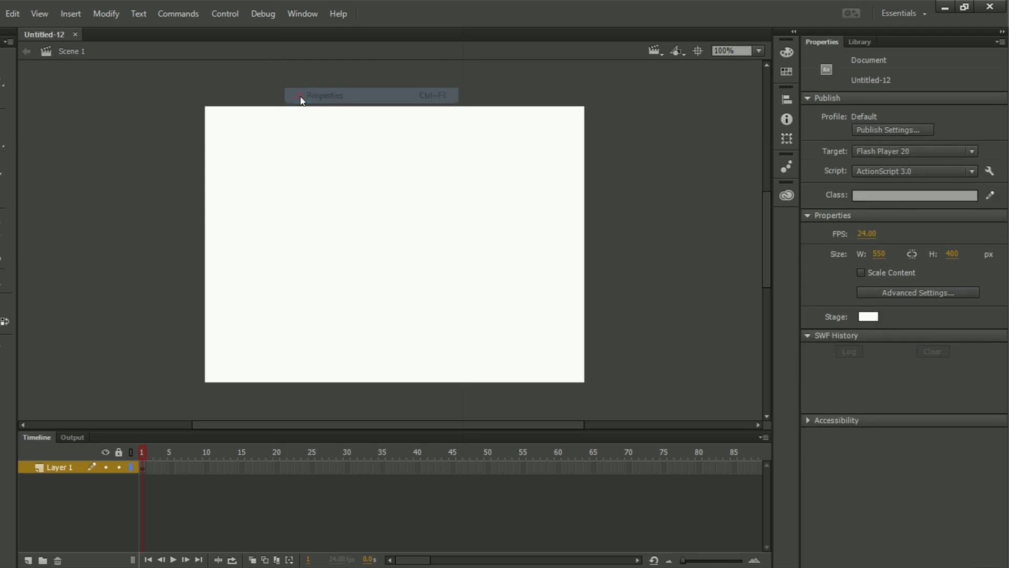
pyautogui.click(302, 13)
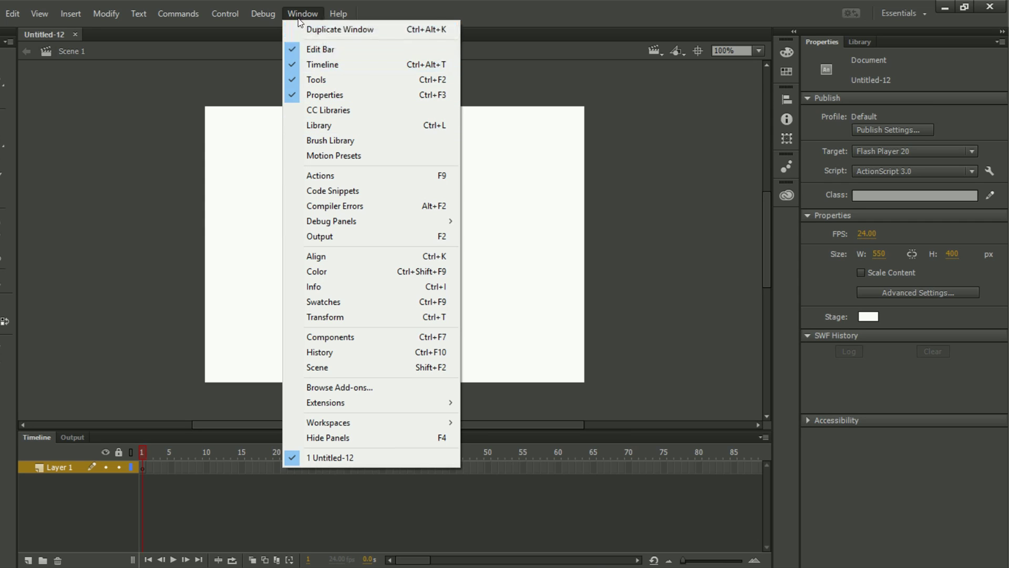
pyautogui.click(299, 128)
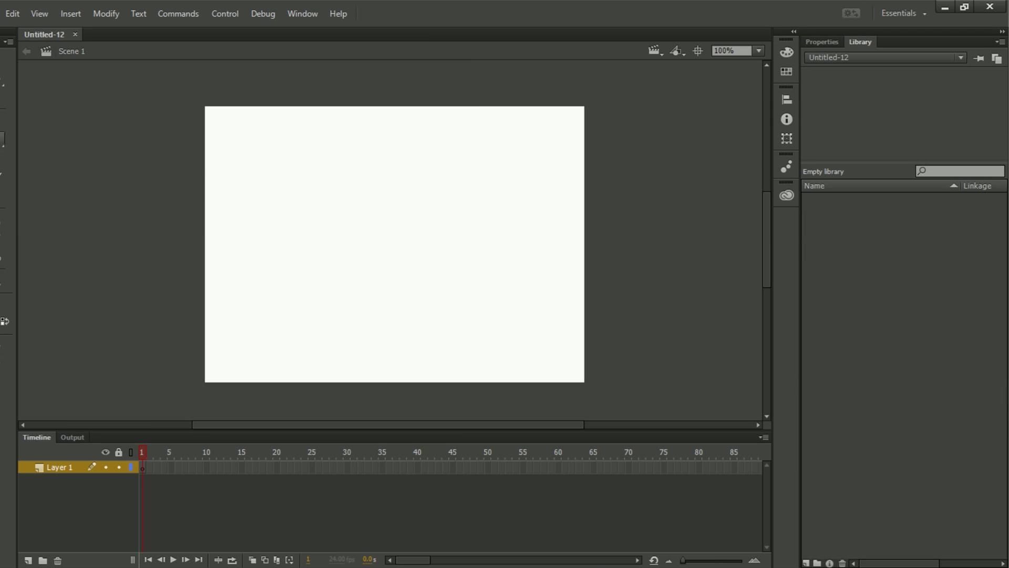
# Step: Draw a green rectangle, convert it to movie clip Symbol 1, and drag a second instance onto the stage
pyautogui.moveTo(266, 150); pyautogui.dragTo(440, 300)
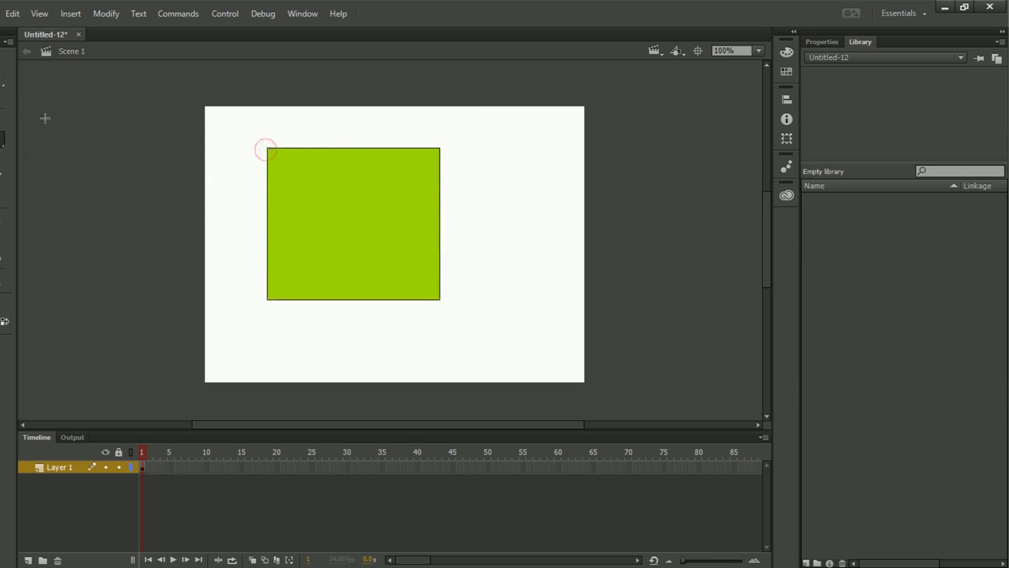
pyautogui.moveTo(228, 139); pyautogui.dragTo(522, 360)
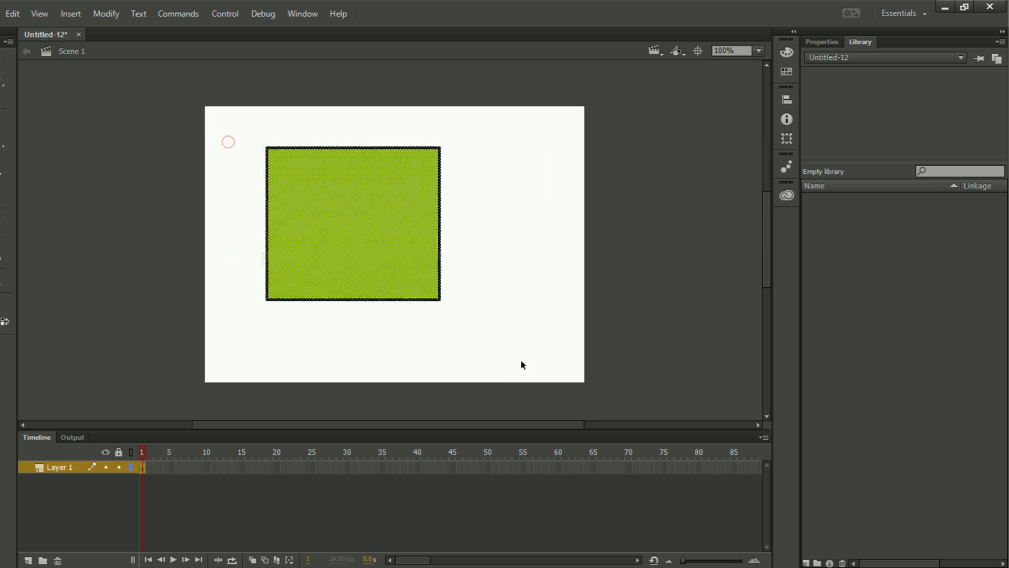
pyautogui.click(70, 14)
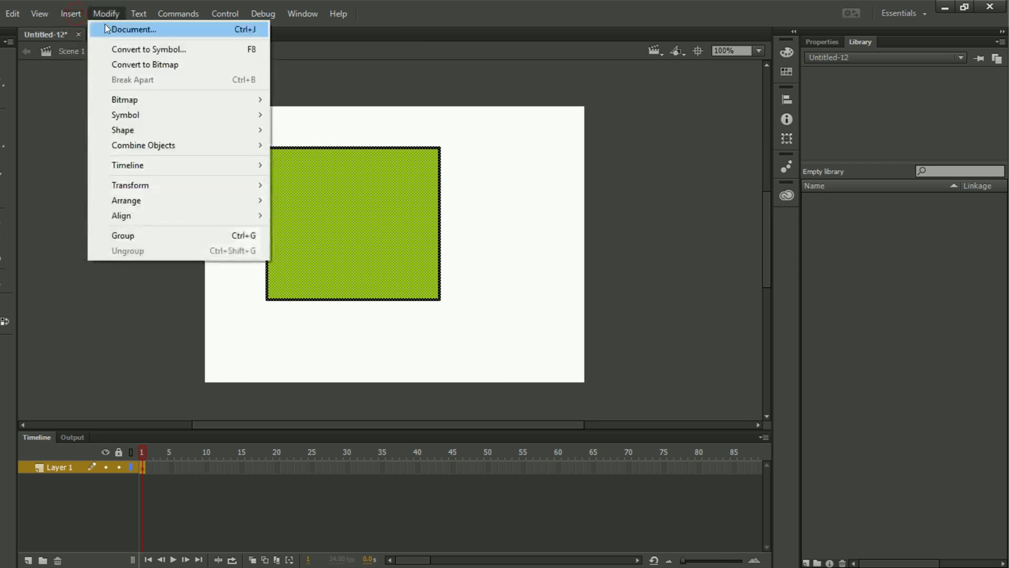
pyautogui.click(111, 48)
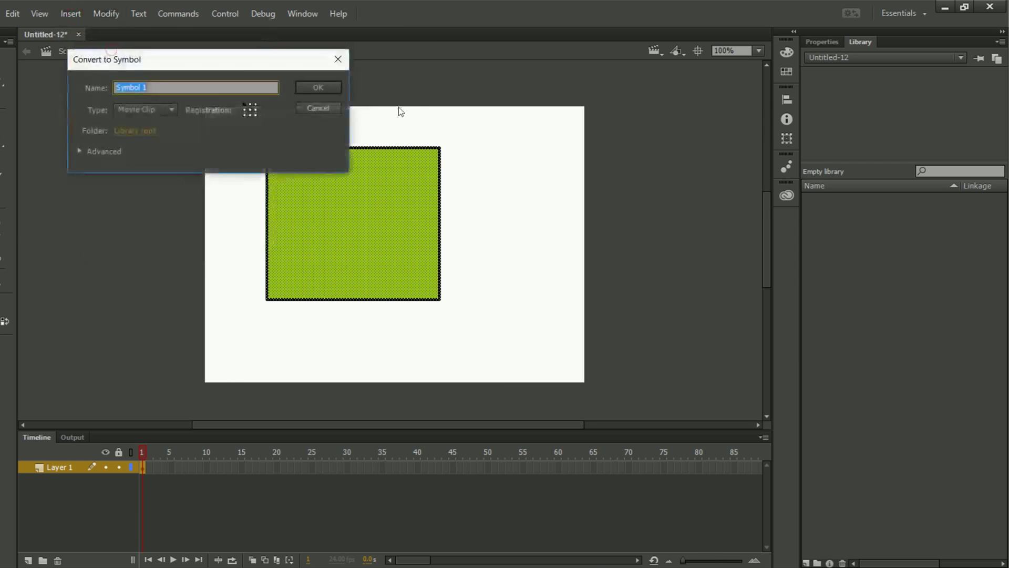
pyautogui.click(309, 84)
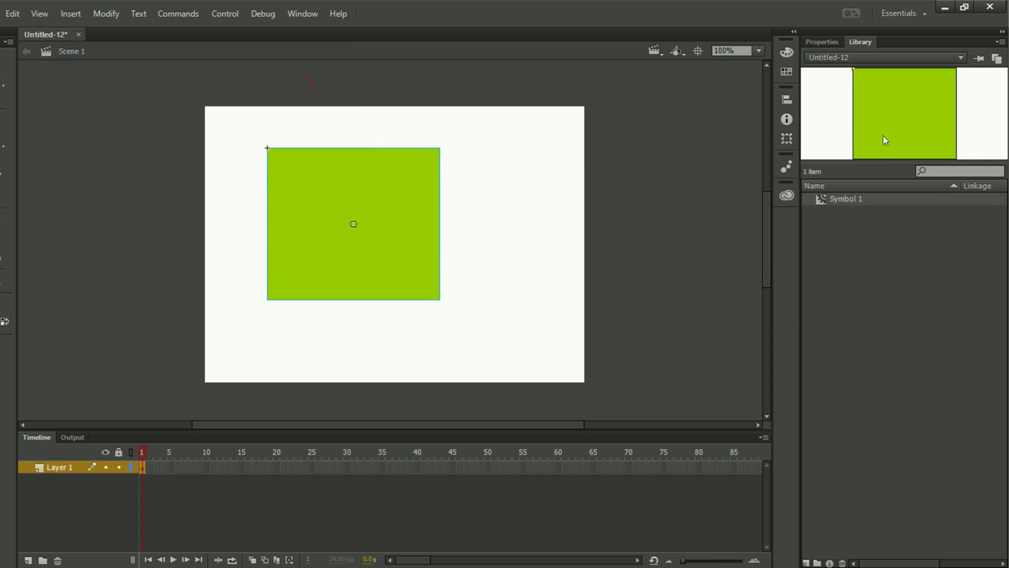
pyautogui.moveTo(872, 198); pyautogui.dragTo(501, 200)
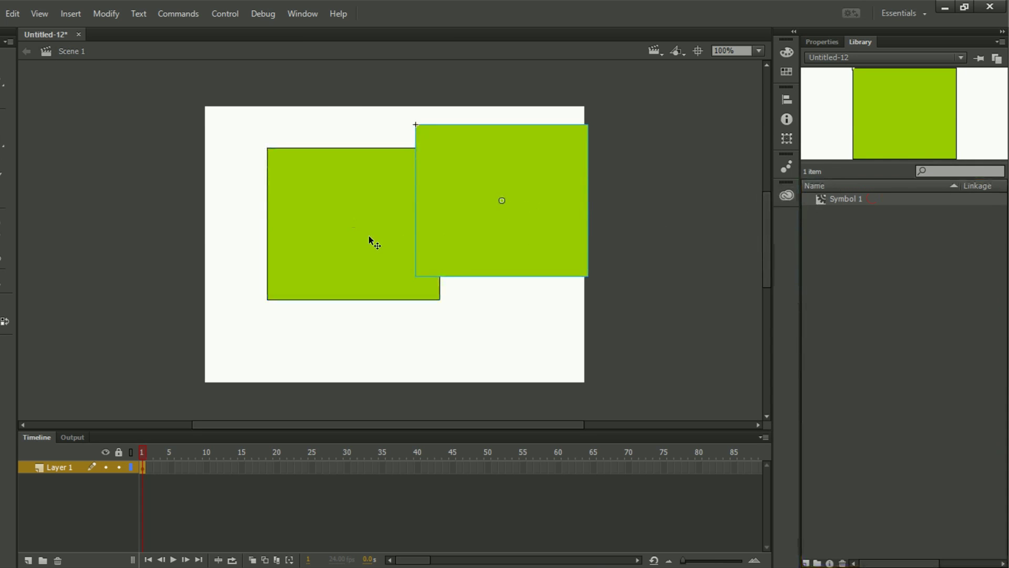
# Step: Open the Window menu to choose another panel
pyautogui.click(298, 16)
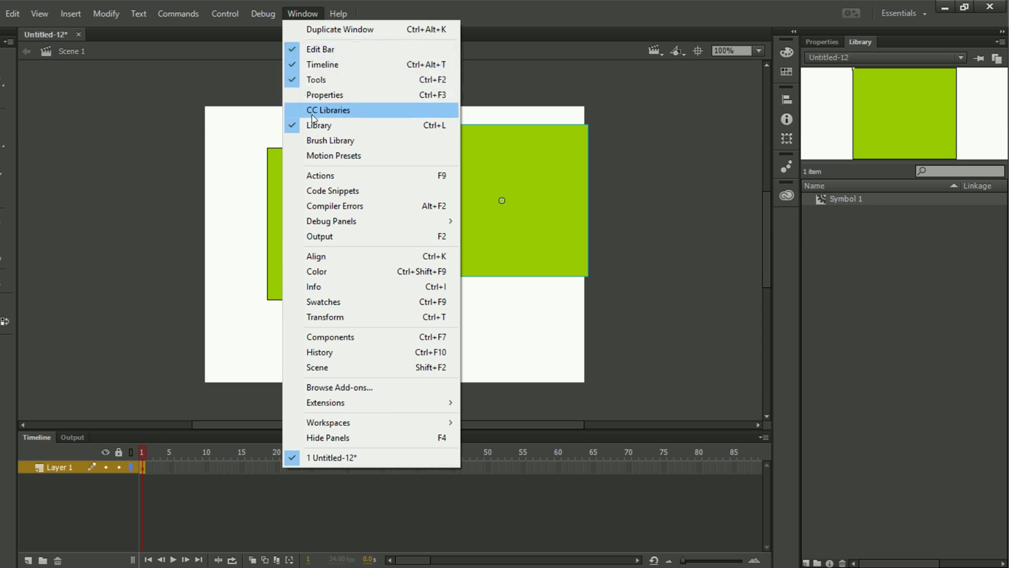
# Step: Open the Brush Library and switch between its Artistic and Decorative categories
pyautogui.click(320, 145)
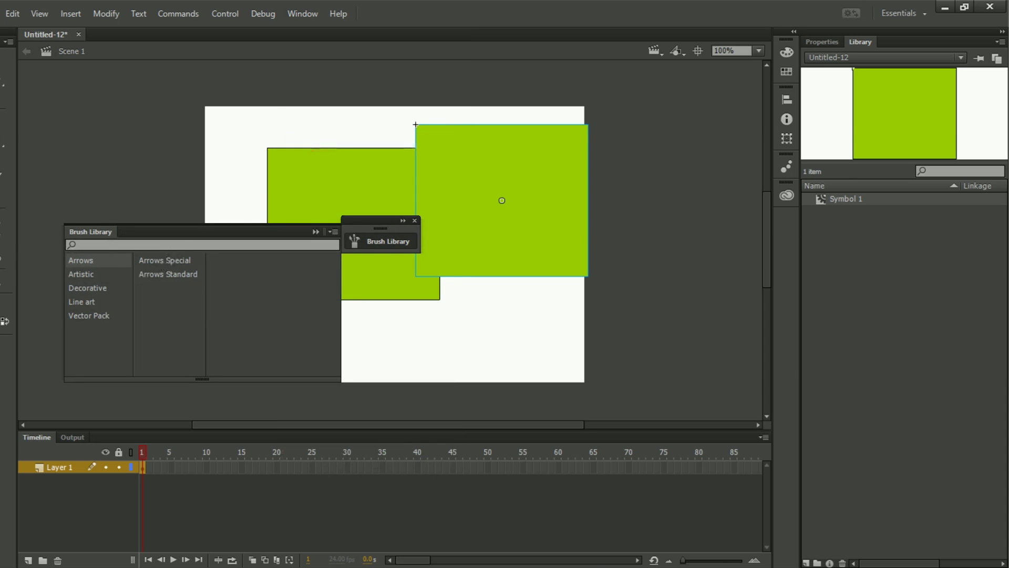
pyautogui.click(92, 273)
pyautogui.click(94, 285)
pyautogui.click(94, 275)
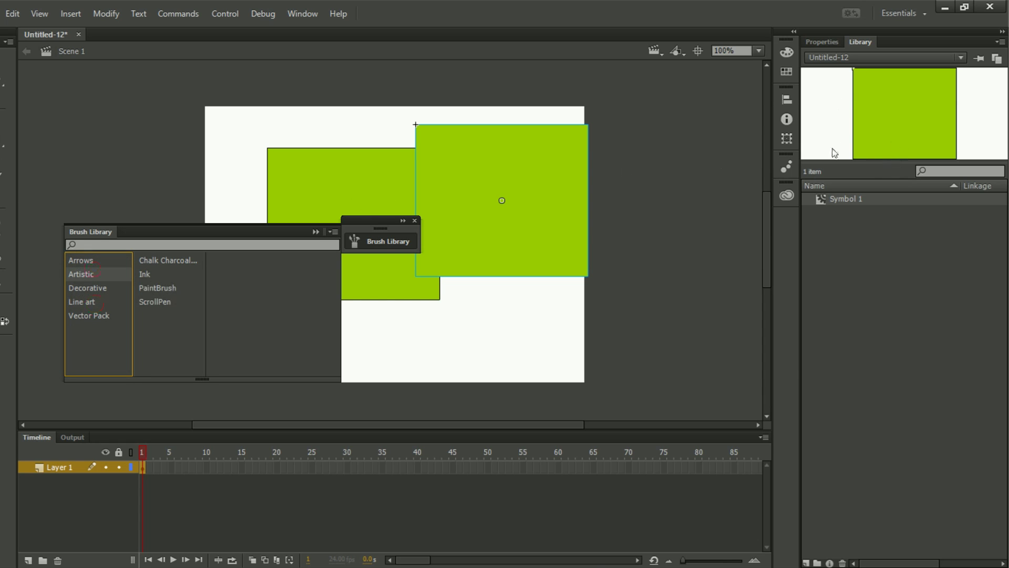
pyautogui.click(93, 288)
# Step: Scroll through the second Decorative brush set, then collapse the Brush Library to an icon
pyautogui.click(153, 274)
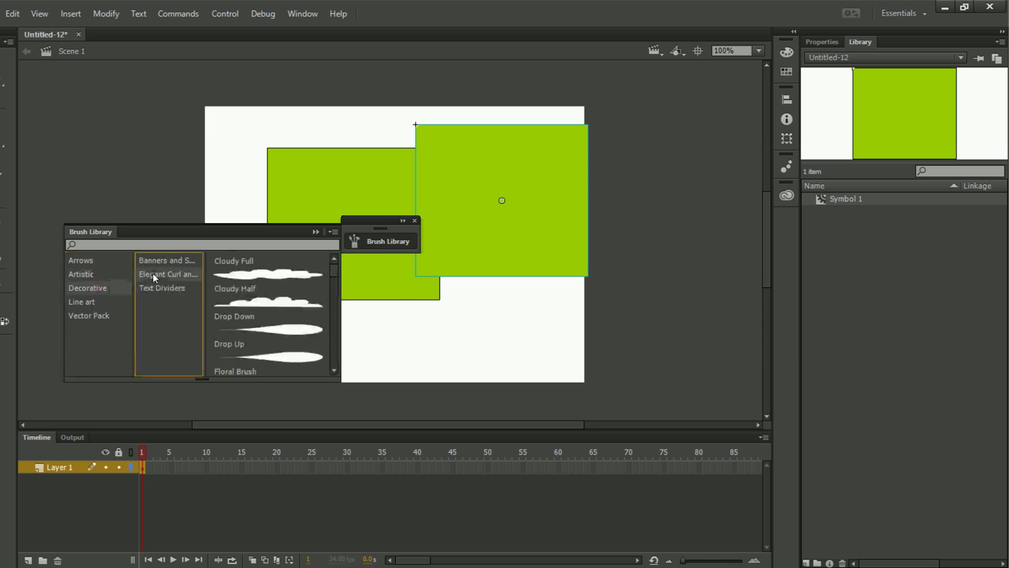
pyautogui.click(259, 287)
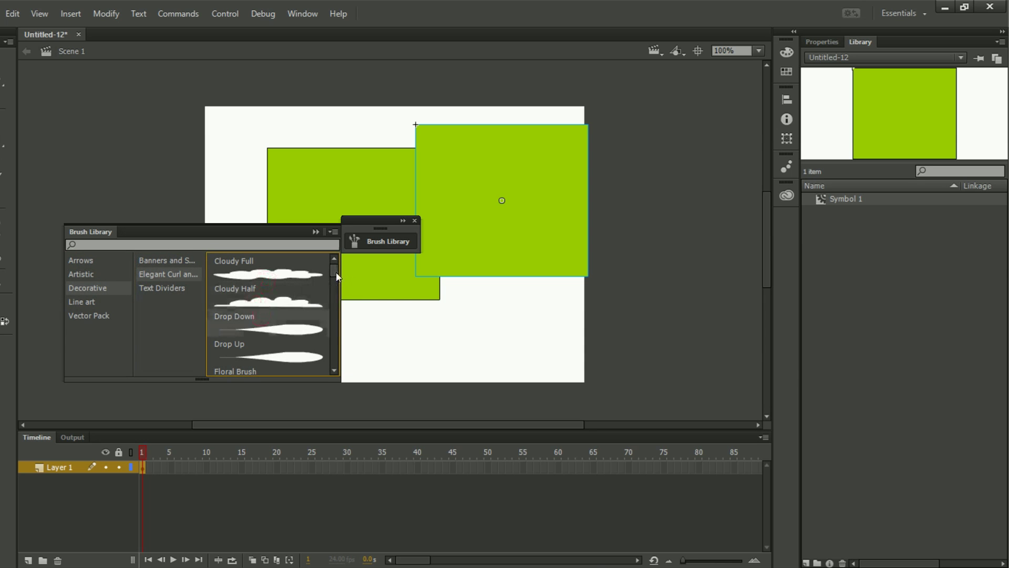
pyautogui.moveTo(337, 276); pyautogui.dragTo(336, 362)
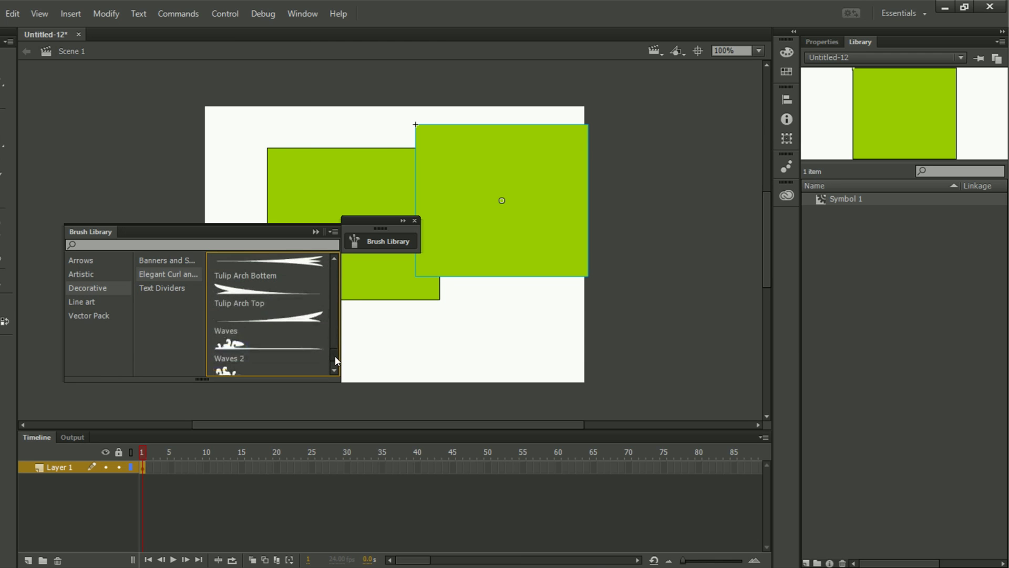
pyautogui.click(317, 232)
pyautogui.click(303, 14)
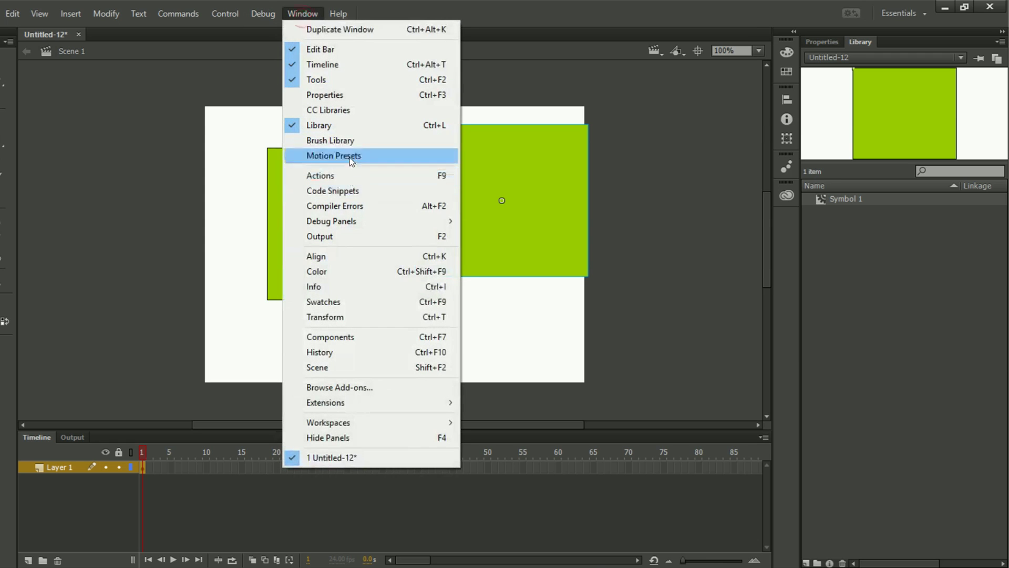
pyautogui.click(351, 156)
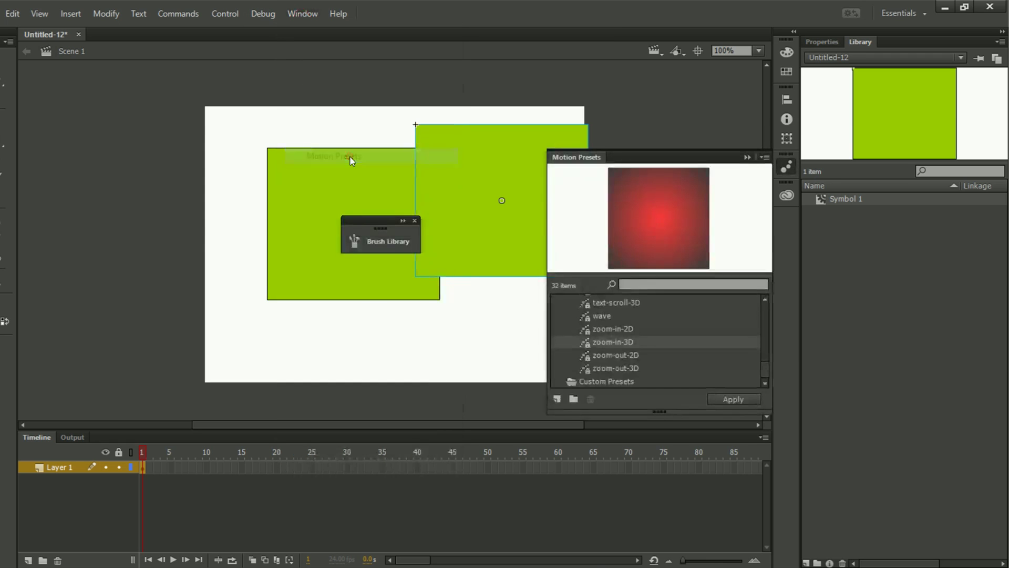
pyautogui.moveTo(463, 336); pyautogui.dragTo(177, 127)
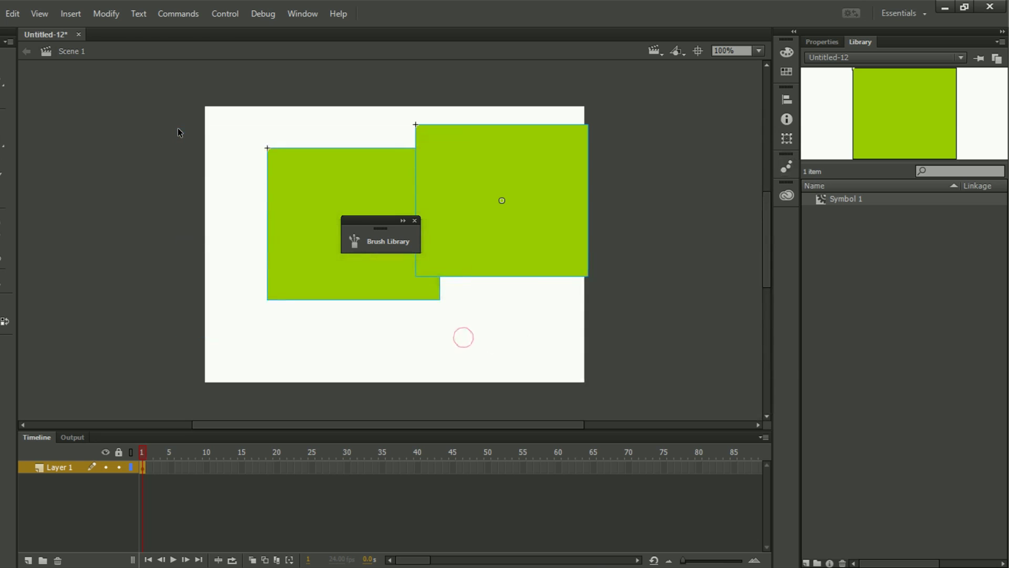
pyautogui.click(177, 129)
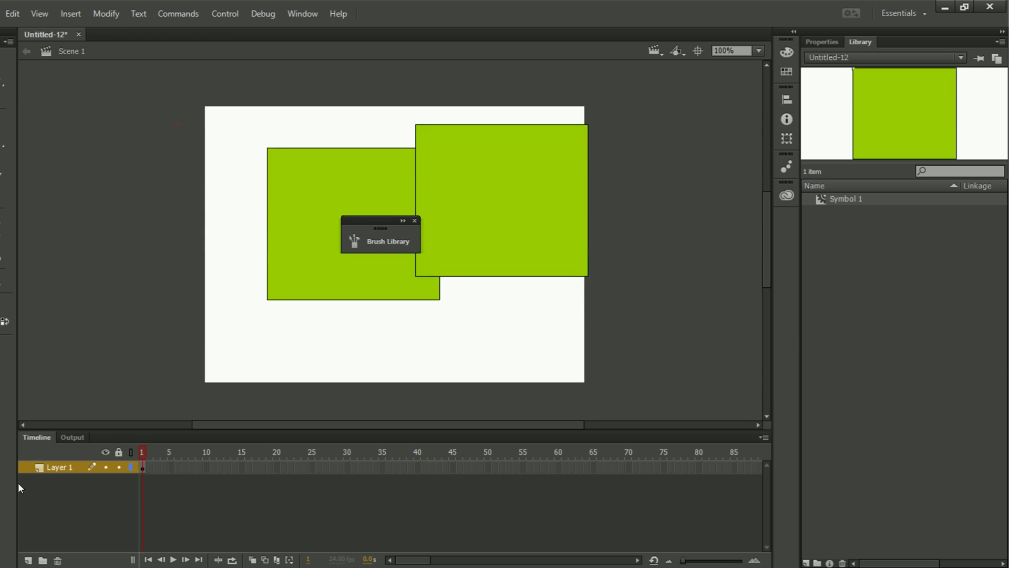
# Step: Create a new document with Ctrl+N and close the Brush Library panel
pyautogui.hotkey('ctrl', 'n')
pyautogui.press('Return')
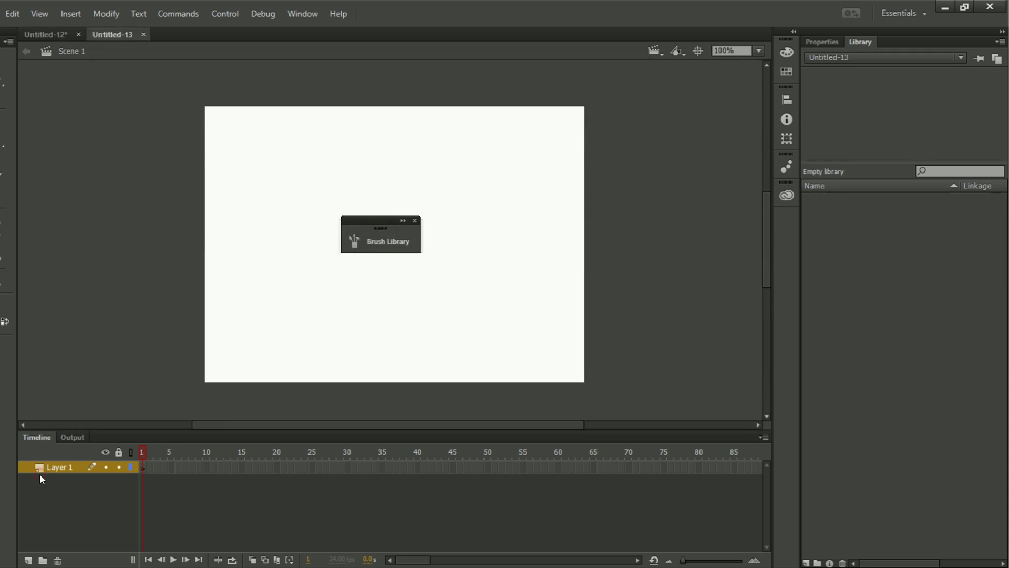
pyautogui.click(414, 221)
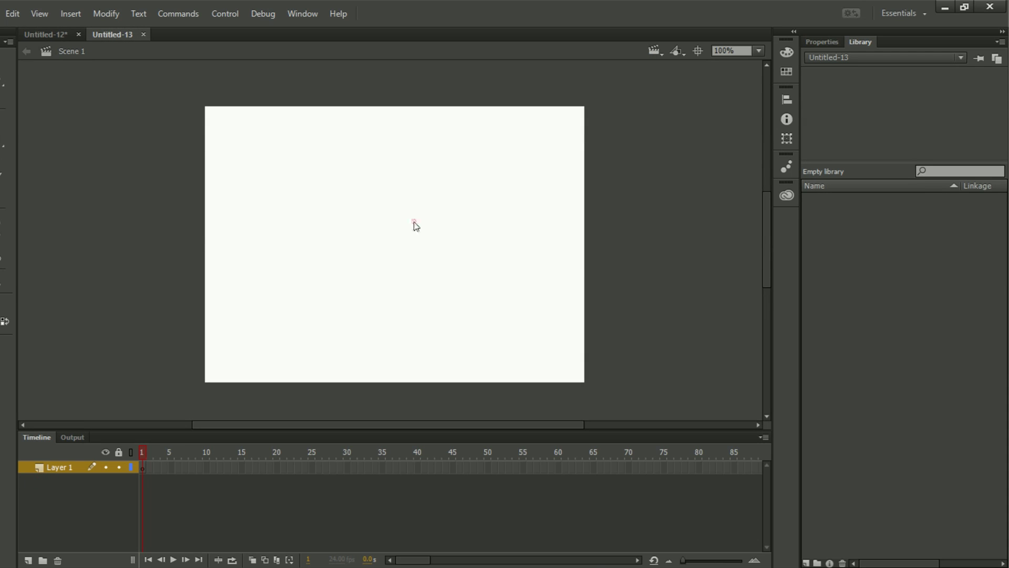
# Step: Draw a green filled rectangle and convert it into the movie clip Symbol 1
pyautogui.moveTo(247, 190)
pyautogui.mouseDown()
pyautogui.moveTo(263, 219)
pyautogui.moveTo(447, 306)
pyautogui.mouseUp()
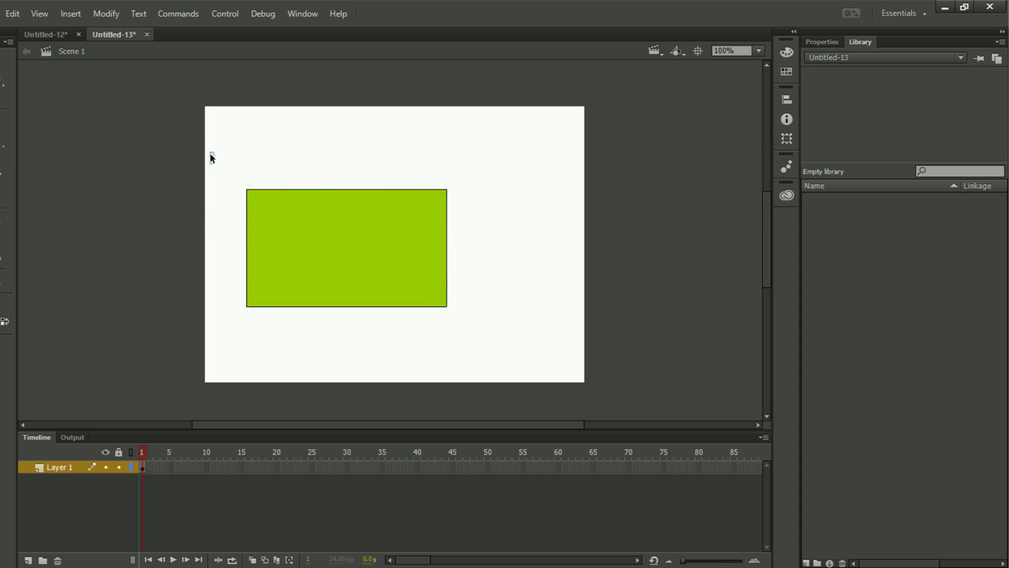
pyautogui.moveTo(210, 152); pyautogui.dragTo(508, 350)
pyautogui.click(106, 14)
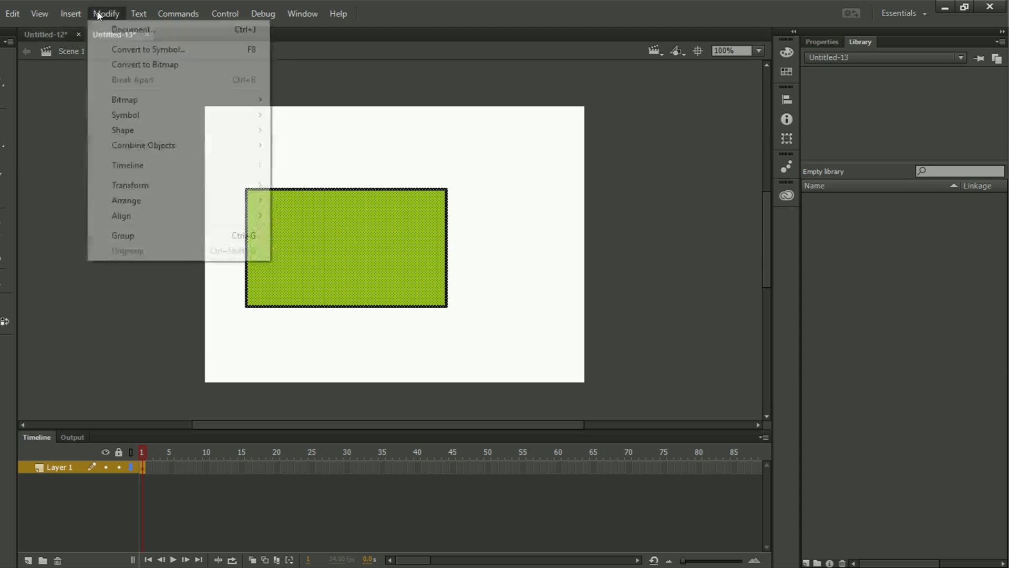
pyautogui.click(136, 46)
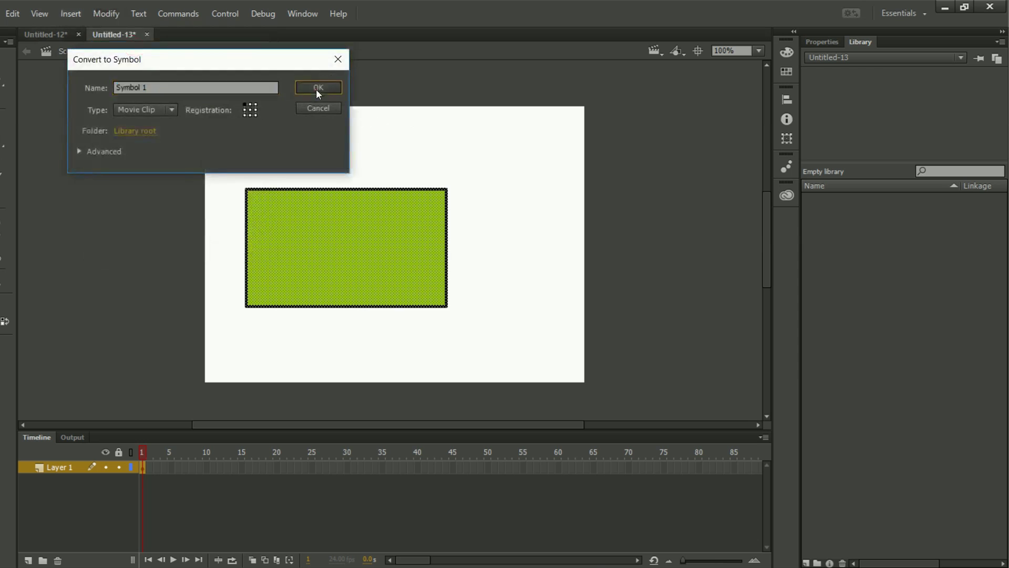
pyautogui.click(317, 88)
pyautogui.click(303, 14)
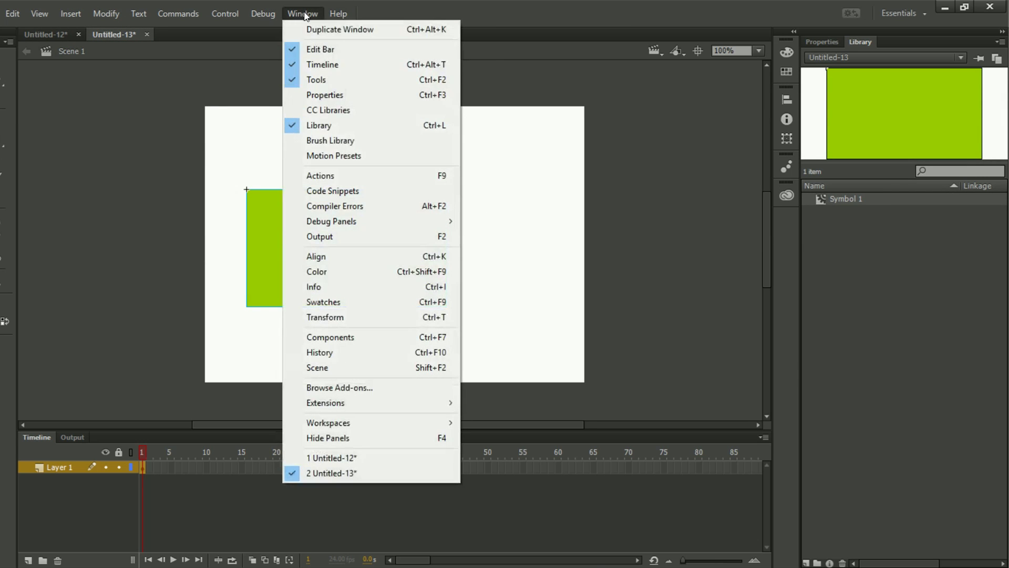
# Step: Apply the bounce-in-3D motion preset to Symbol 1 at its current location
pyautogui.click(332, 156)
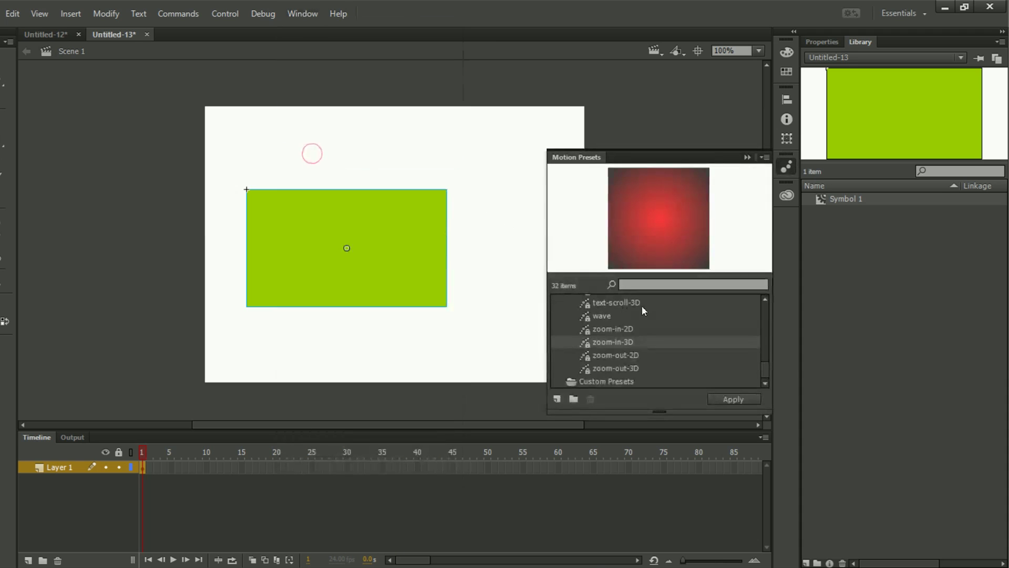
pyautogui.click(628, 316)
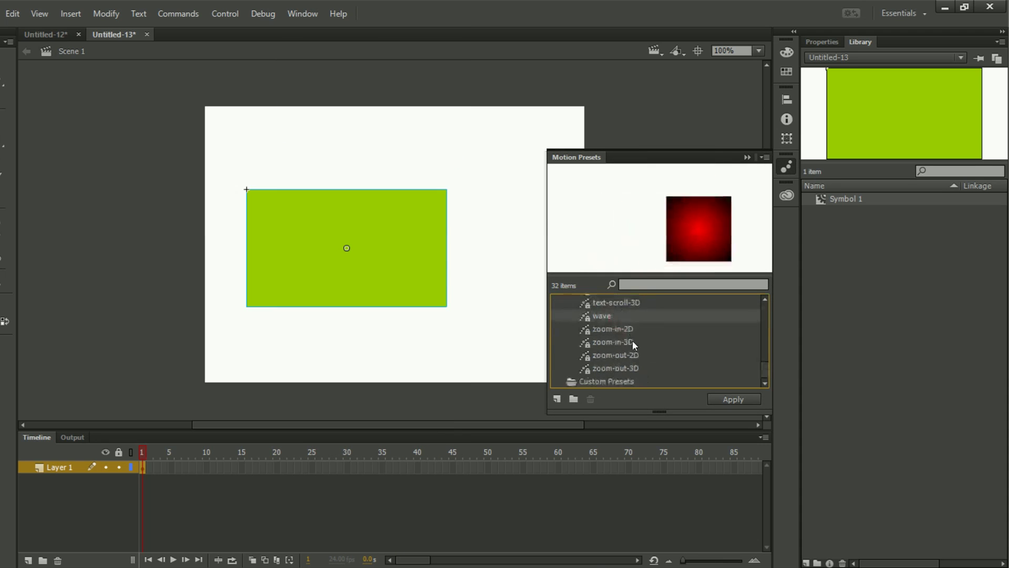
pyautogui.scroll(10, 625, 337)
pyautogui.click(616, 313)
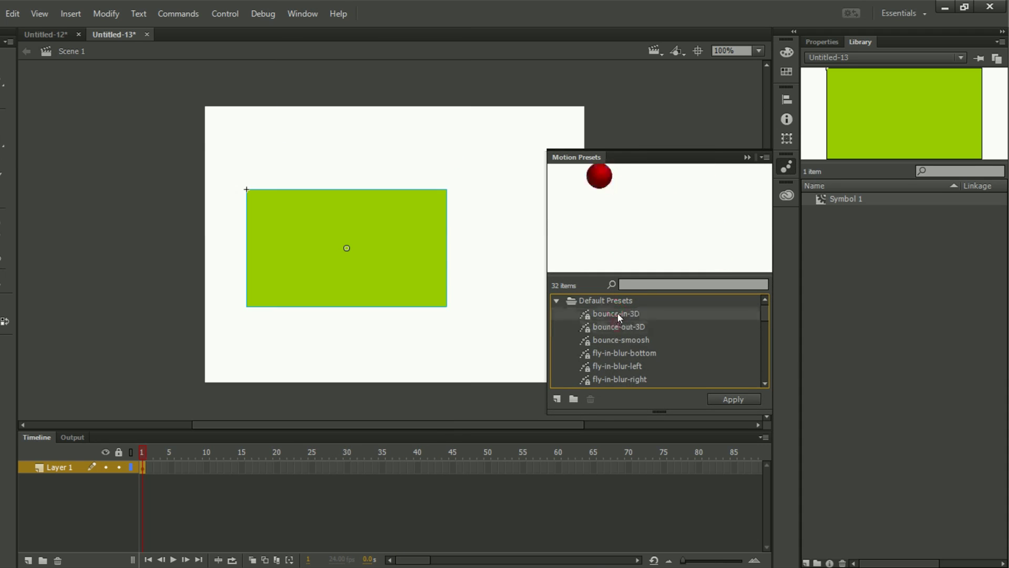
pyautogui.rightClick(617, 314)
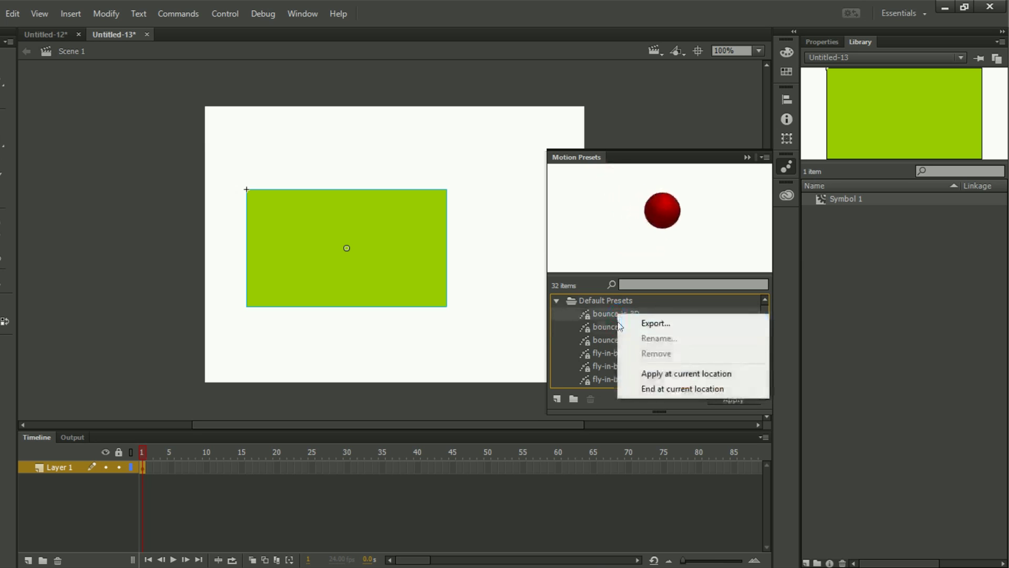
pyautogui.click(602, 314)
pyautogui.rightClick(602, 314)
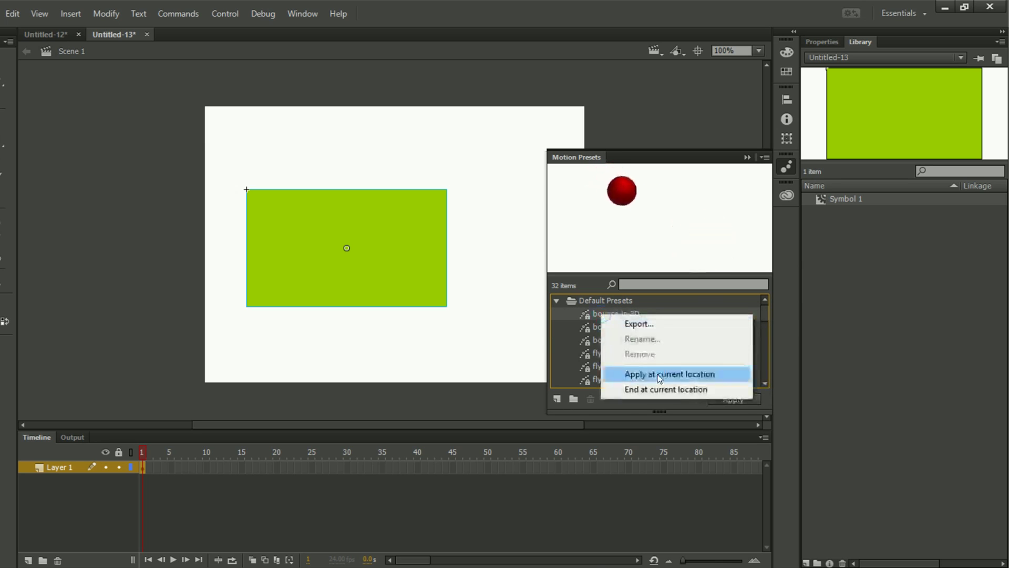
pyautogui.click(702, 376)
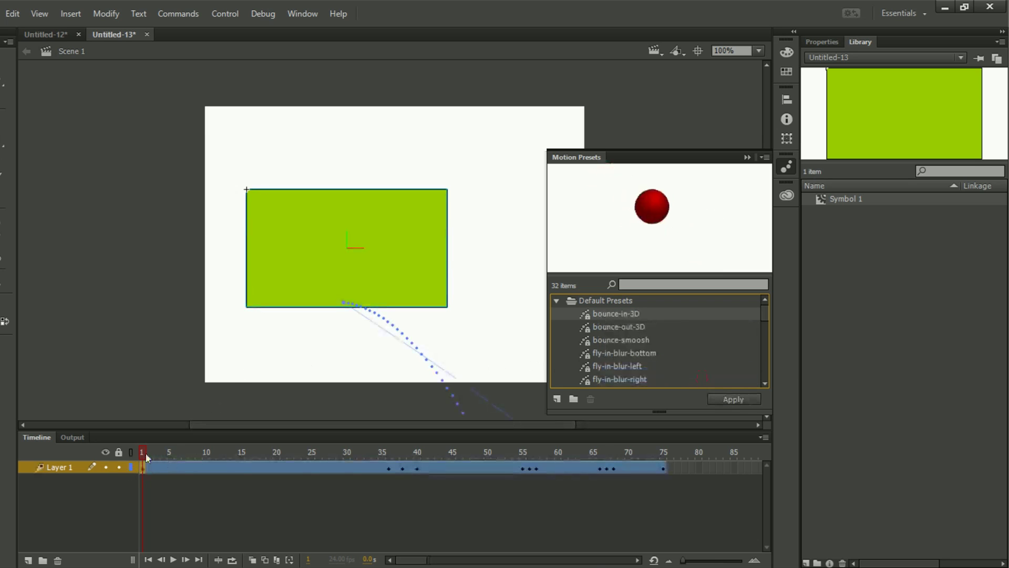
# Step: Scrub the 75-frame tween to preview the bounce along its motion path
pyautogui.moveTo(146, 453)
pyautogui.mouseDown()
pyautogui.moveTo(396, 454)
pyautogui.moveTo(97, 453)
pyautogui.moveTo(248, 455)
pyautogui.moveTo(137, 455)
pyautogui.mouseUp()
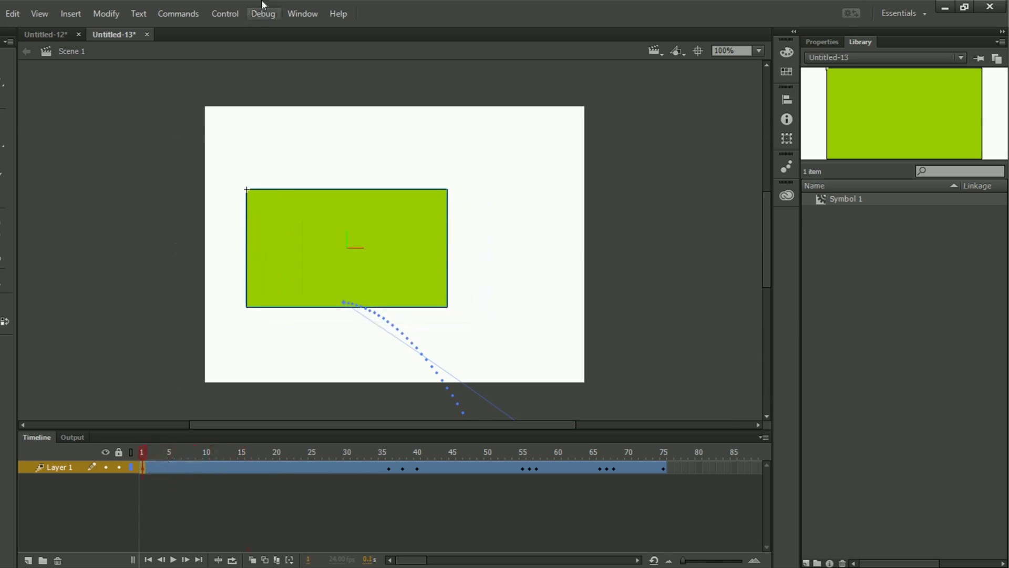
pyautogui.click(191, 15)
pyautogui.moveTo(239, 17)
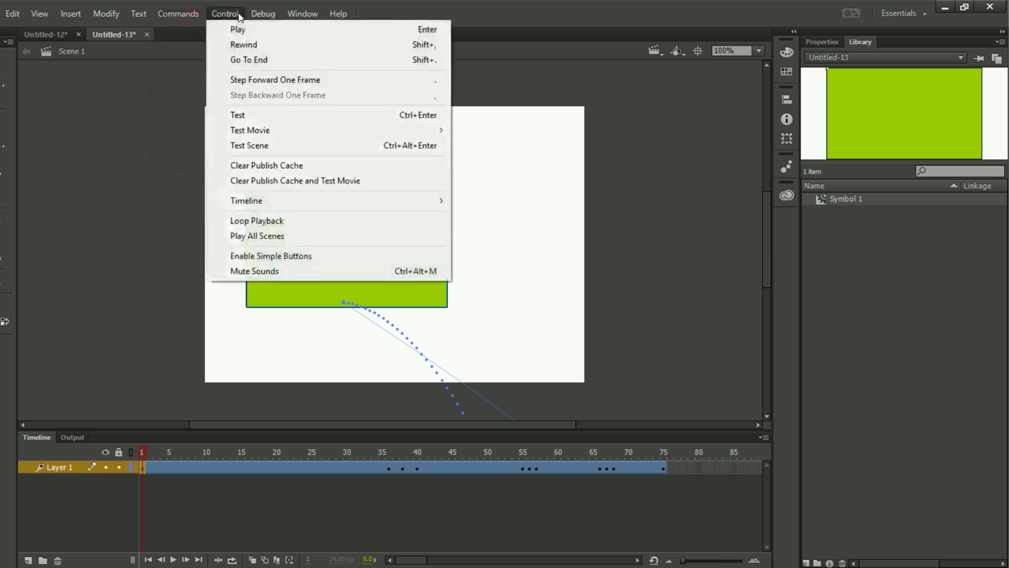
# Step: Test-play the movie as Untitled-13.swf, then close the preview window
pyautogui.click(252, 132)
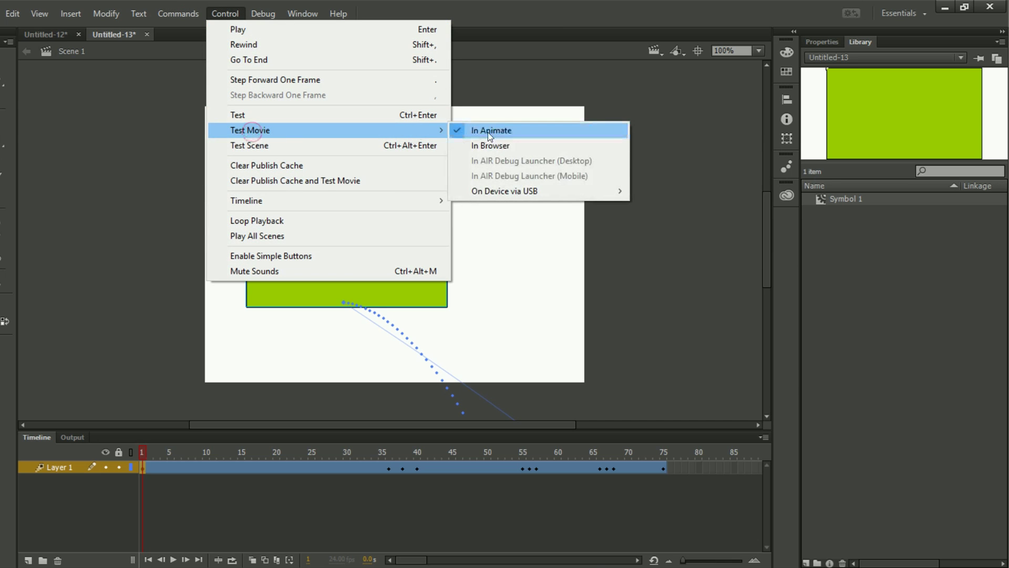
pyautogui.click(271, 114)
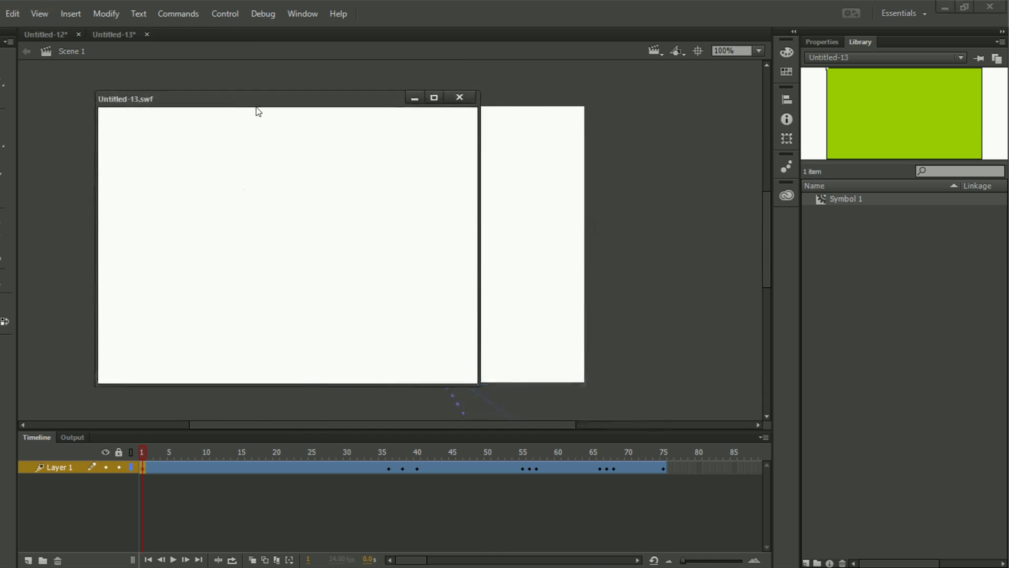
pyautogui.click(459, 97)
# Step: Reopen Motion Presets, preview bounce-out-3D and scroll down the preset list
pyautogui.click(302, 14)
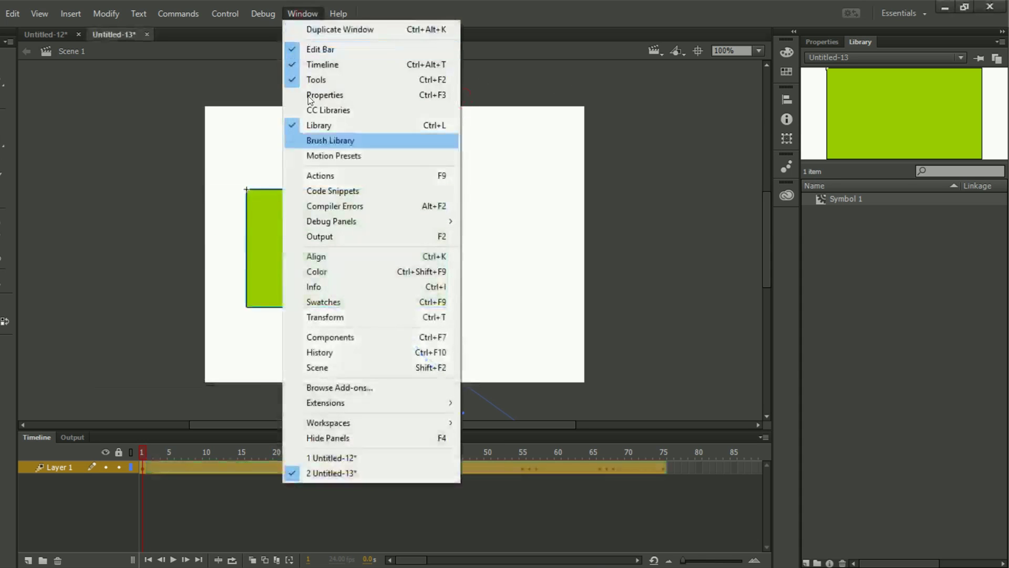
pyautogui.click(319, 157)
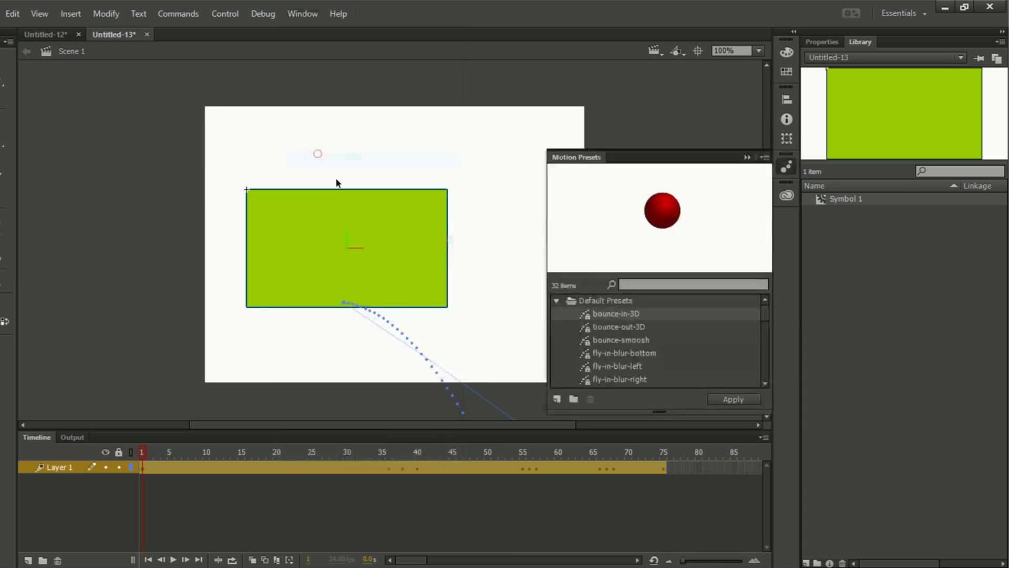
pyautogui.click(616, 326)
pyautogui.scroll(-8, 613, 363)
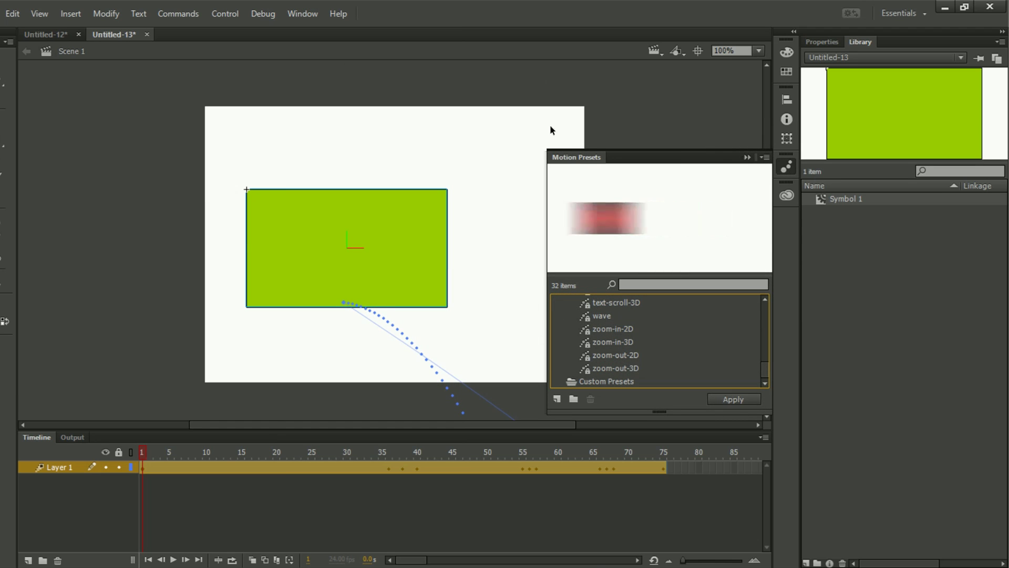
pyautogui.click(300, 14)
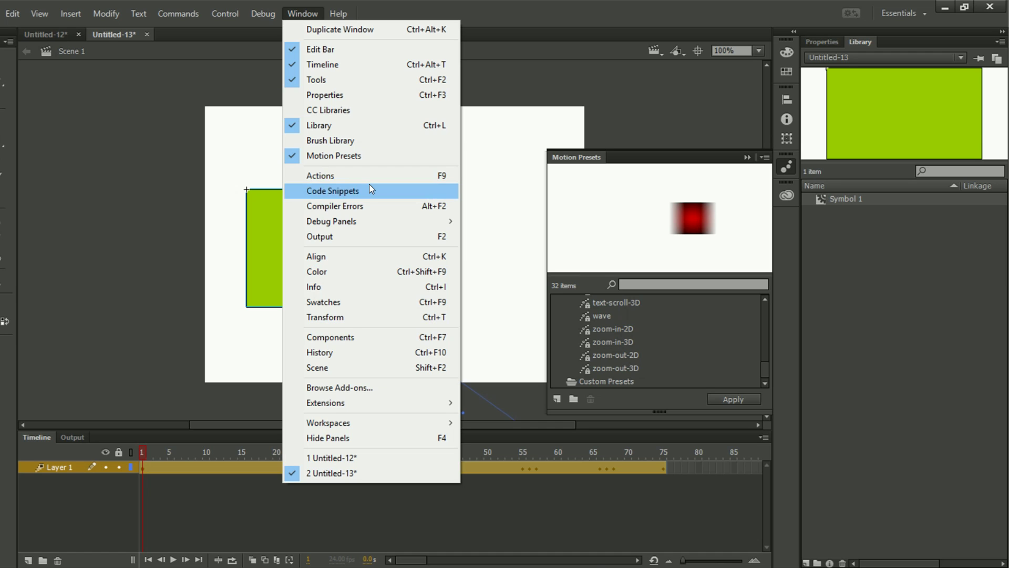
# Step: Expand ActionScript > Actions in Code Snippets, scroll the list, collapse both folders, and close the panel
pyautogui.click(396, 192)
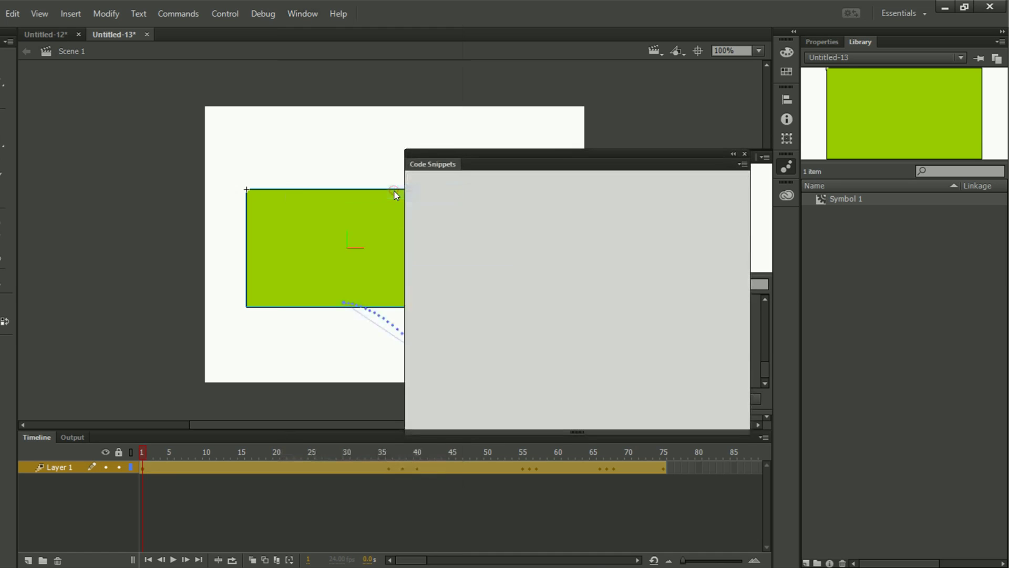
pyautogui.click(413, 200)
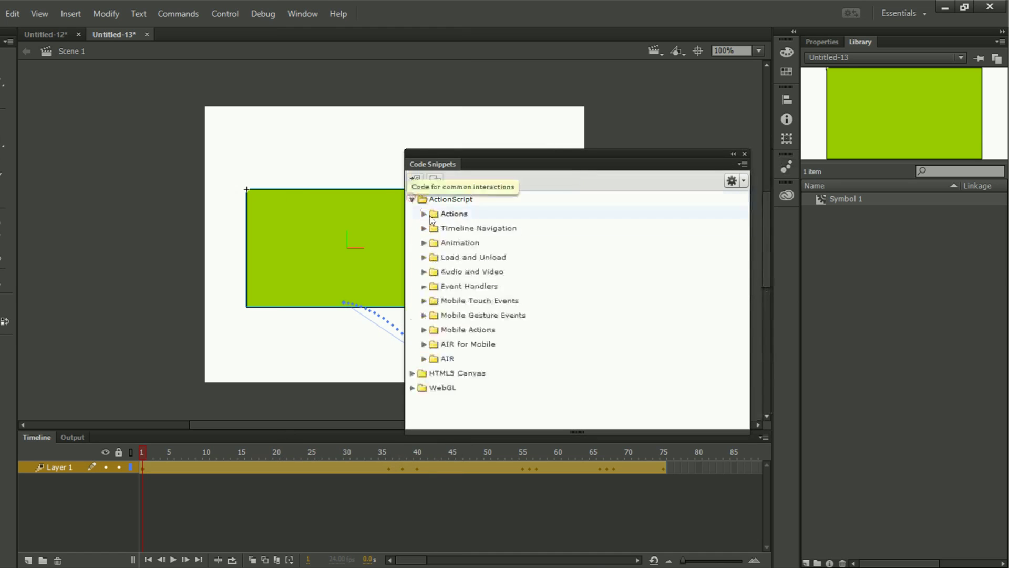
pyautogui.click(424, 214)
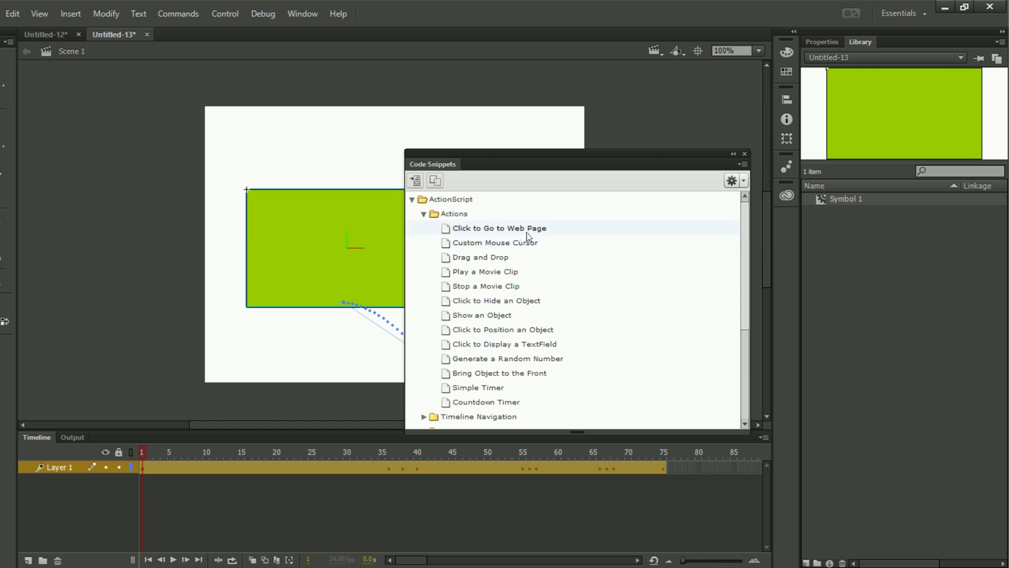
pyautogui.scroll(-4, 499, 316)
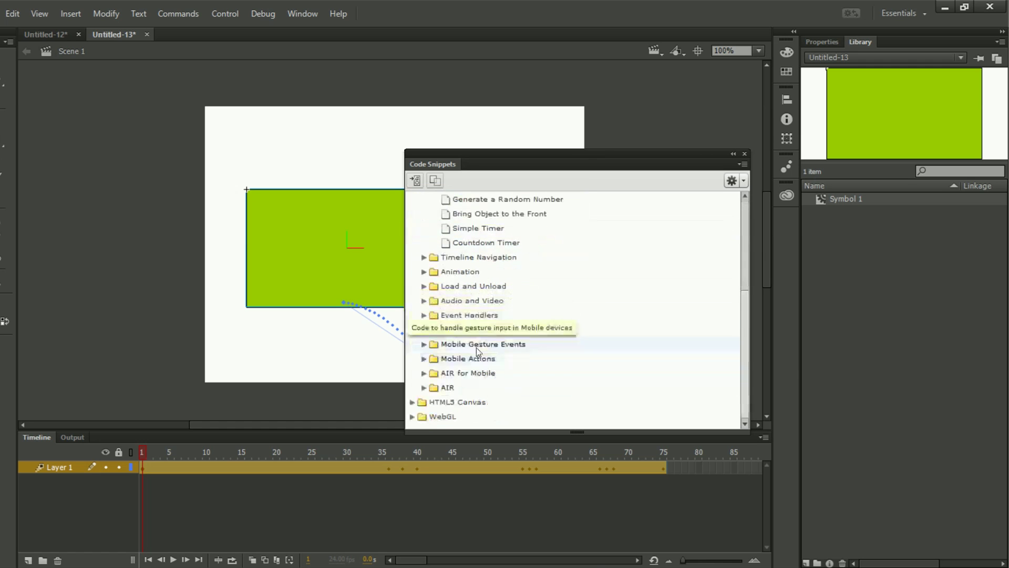
pyautogui.scroll(4, 445, 254)
pyautogui.click(423, 214)
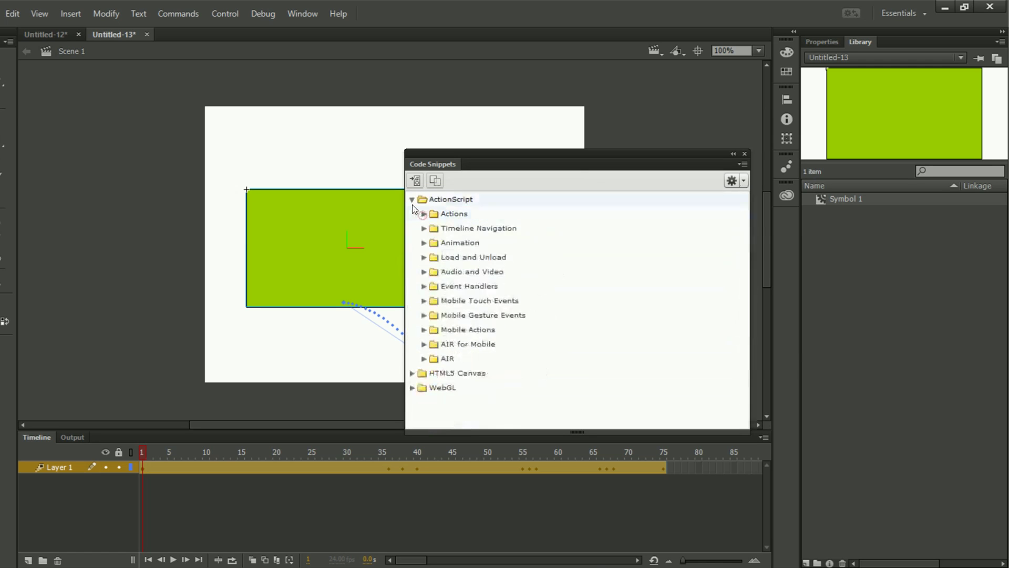
pyautogui.click(412, 199)
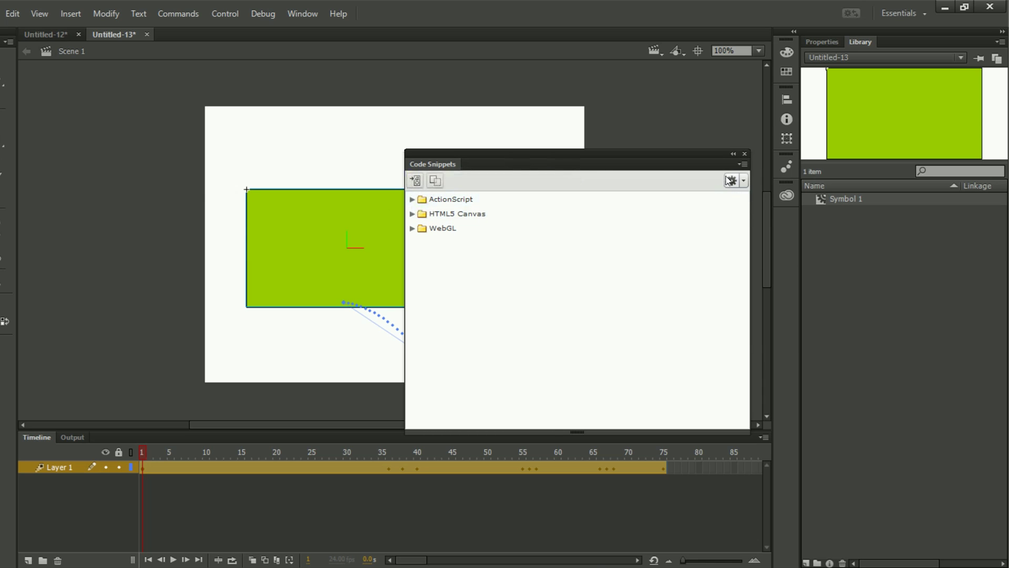
pyautogui.click(745, 154)
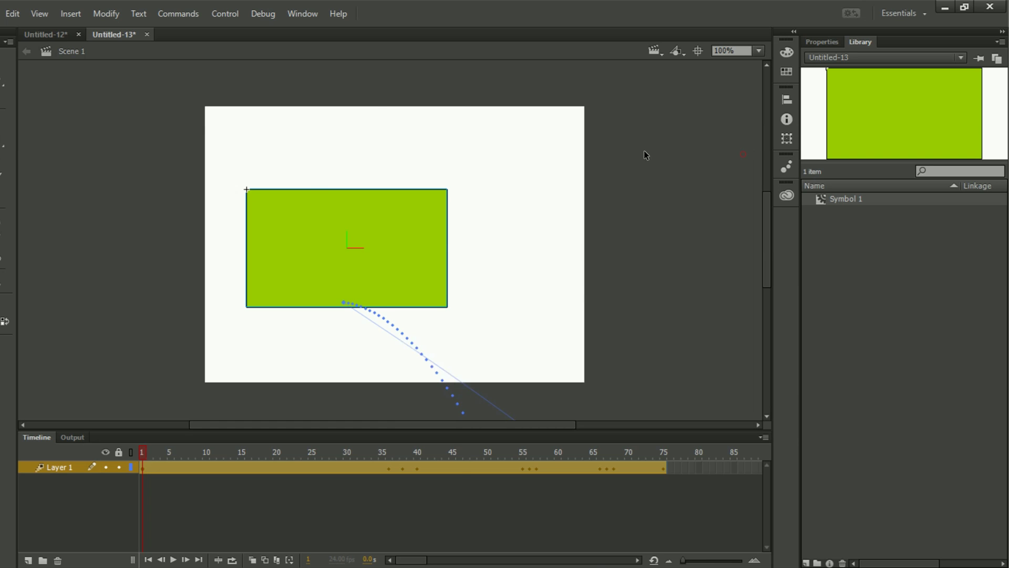
# Step: Show the Align panel, then briefly display and hide the Color panel
pyautogui.click(292, 15)
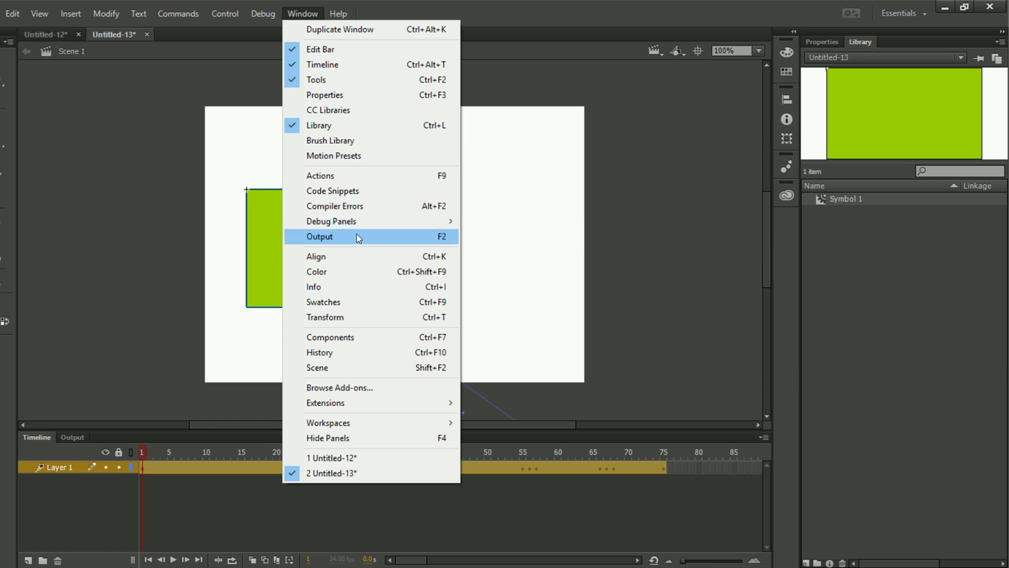
pyautogui.click(332, 257)
pyautogui.click(307, 16)
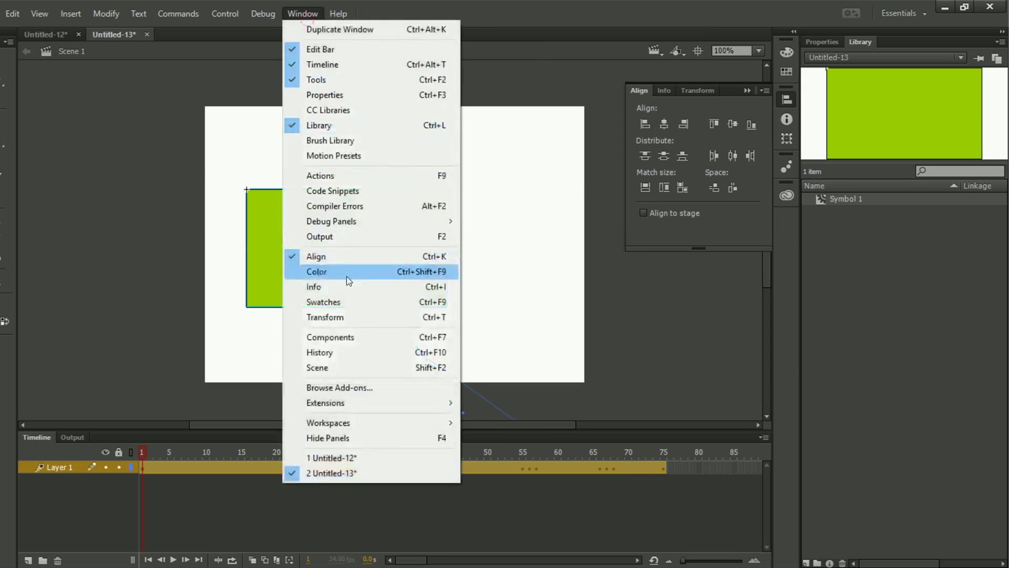
pyautogui.click(346, 272)
pyautogui.click(299, 15)
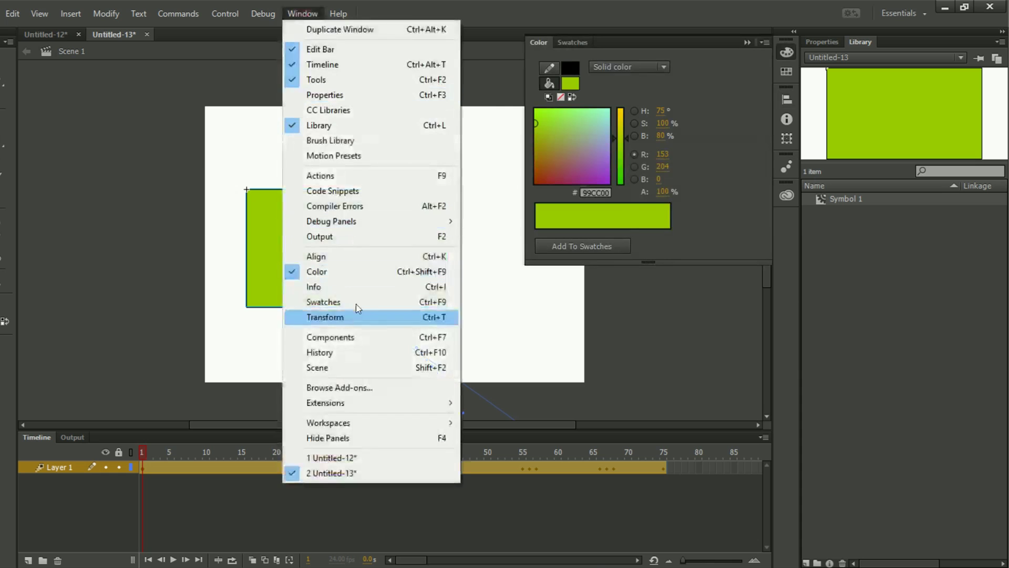
pyautogui.click(357, 273)
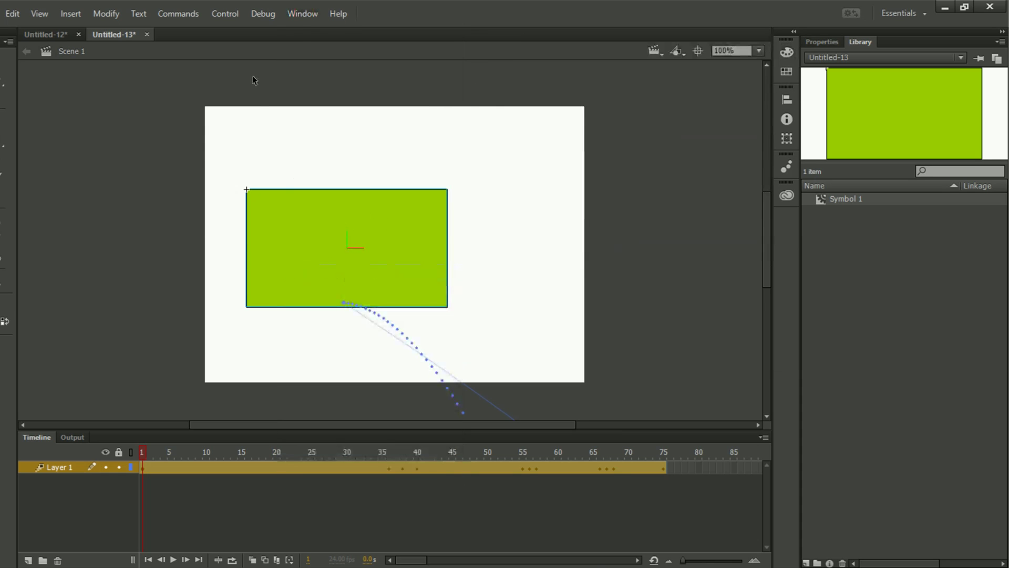
# Step: Display the Info and Swatches panels, finishing with the Transform panel beside the stage
pyautogui.click(301, 14)
pyautogui.click(332, 287)
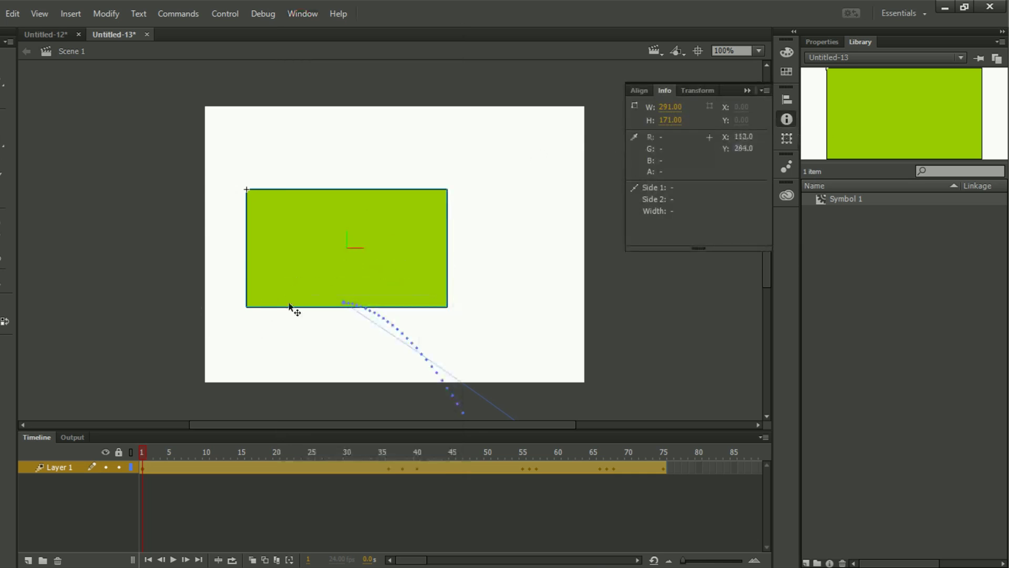
pyautogui.click(304, 15)
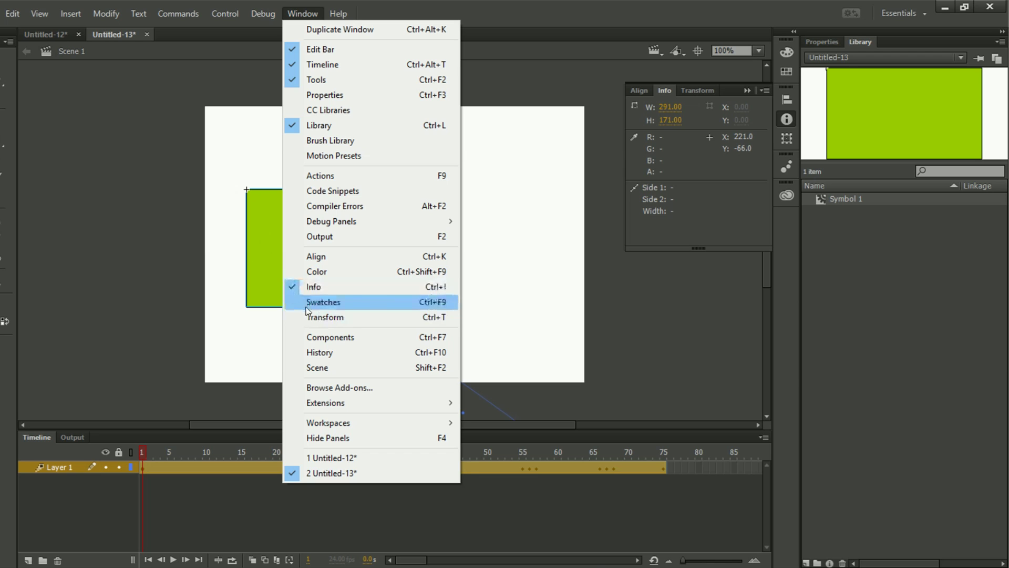
pyautogui.click(324, 307)
pyautogui.click(310, 14)
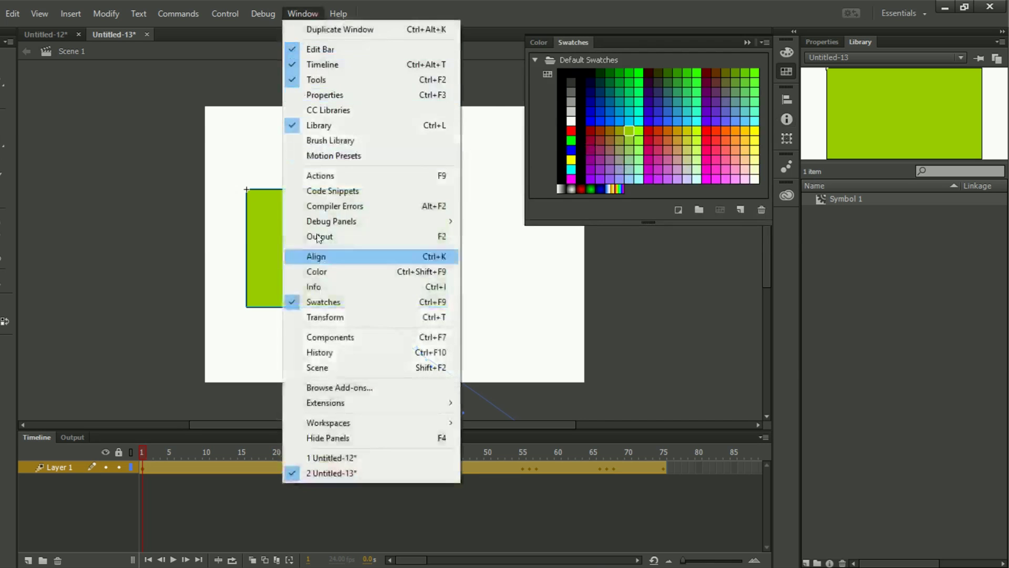
pyautogui.click(347, 317)
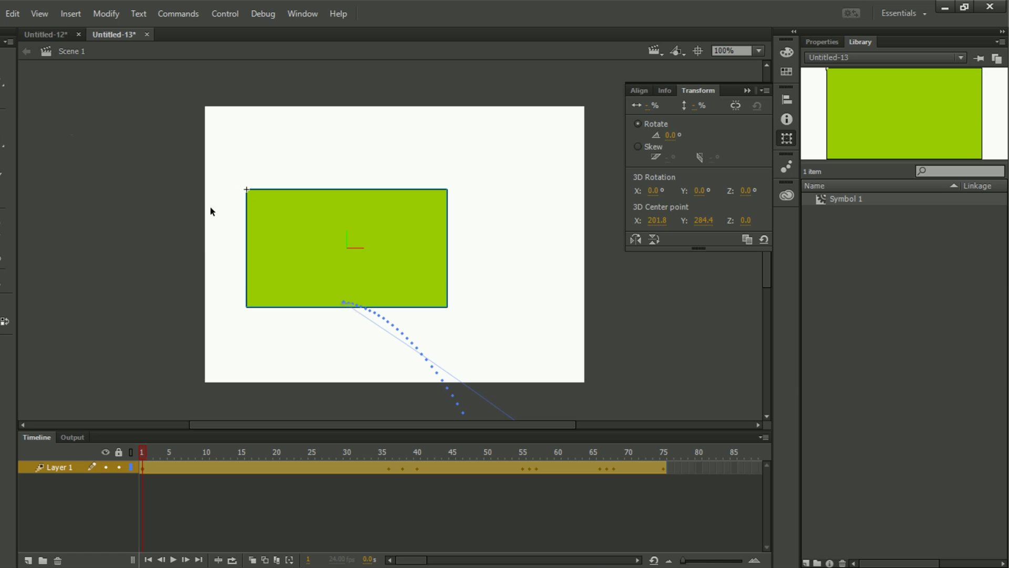
# Step: Select the green Symbol 1 instance and set its Transform height to 105%, keeping width 100%
pyautogui.moveTo(198, 174); pyautogui.dragTo(446, 334)
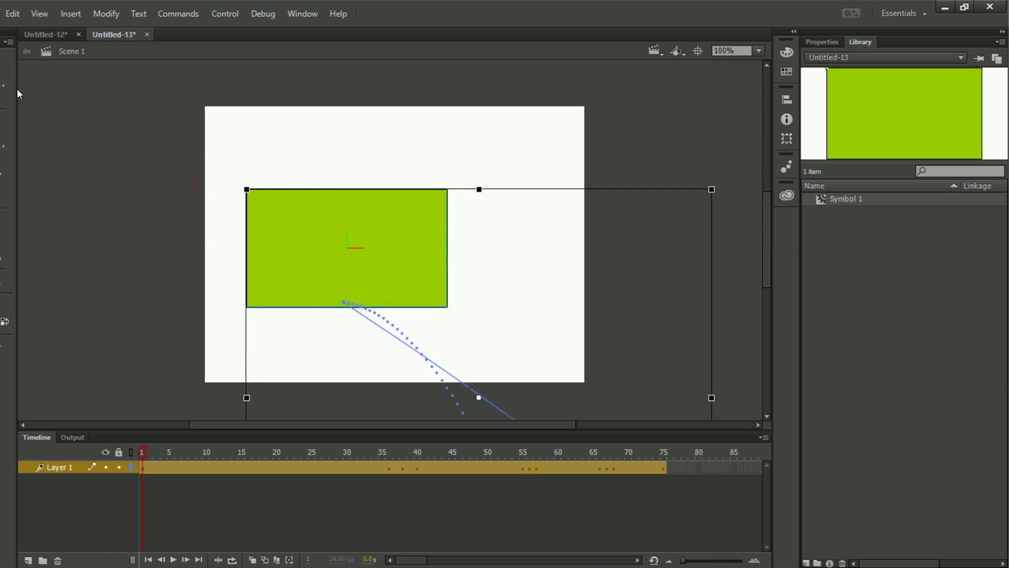
pyautogui.click(302, 14)
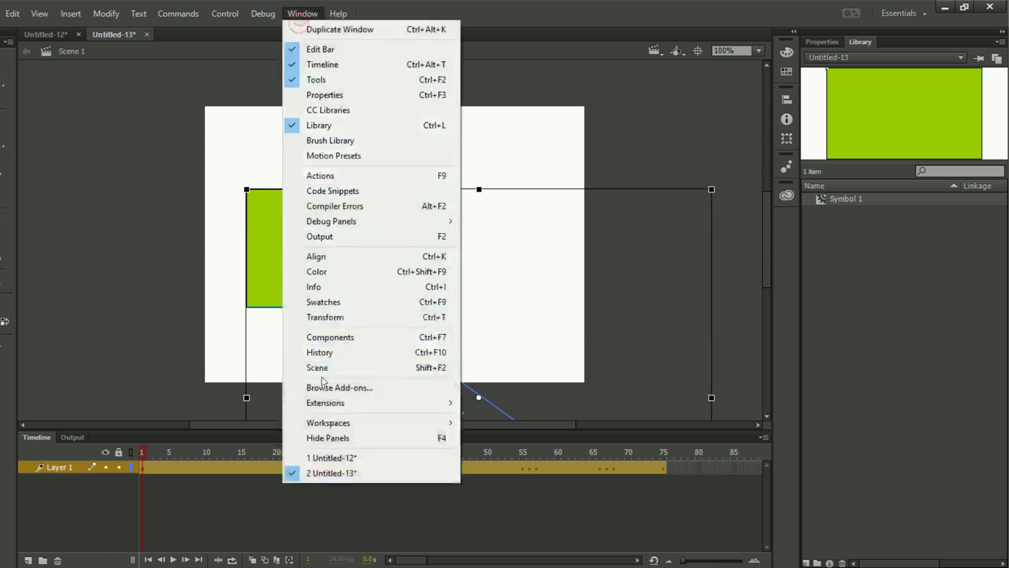
pyautogui.click(345, 318)
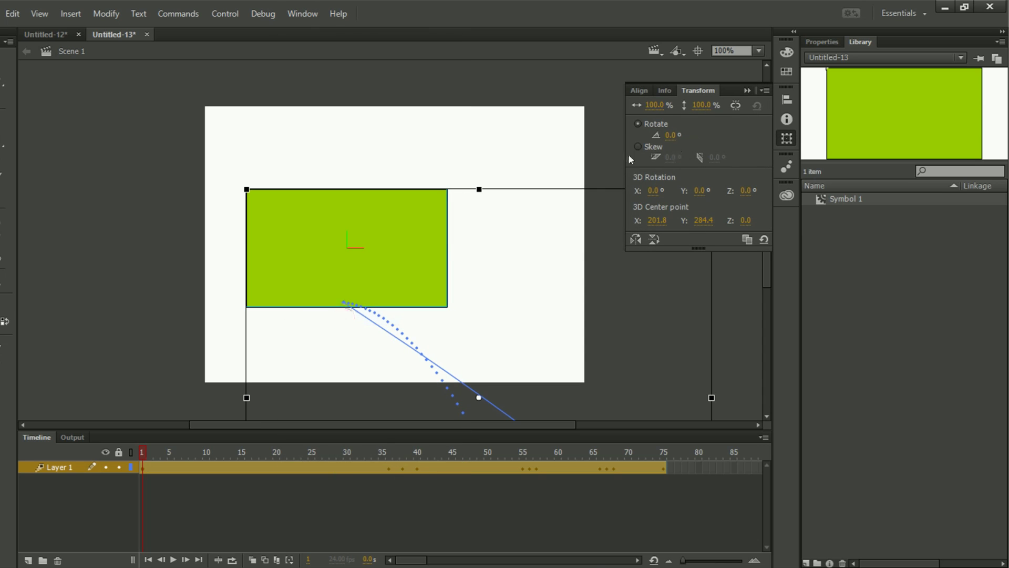
pyautogui.click(699, 105)
pyautogui.write('7')
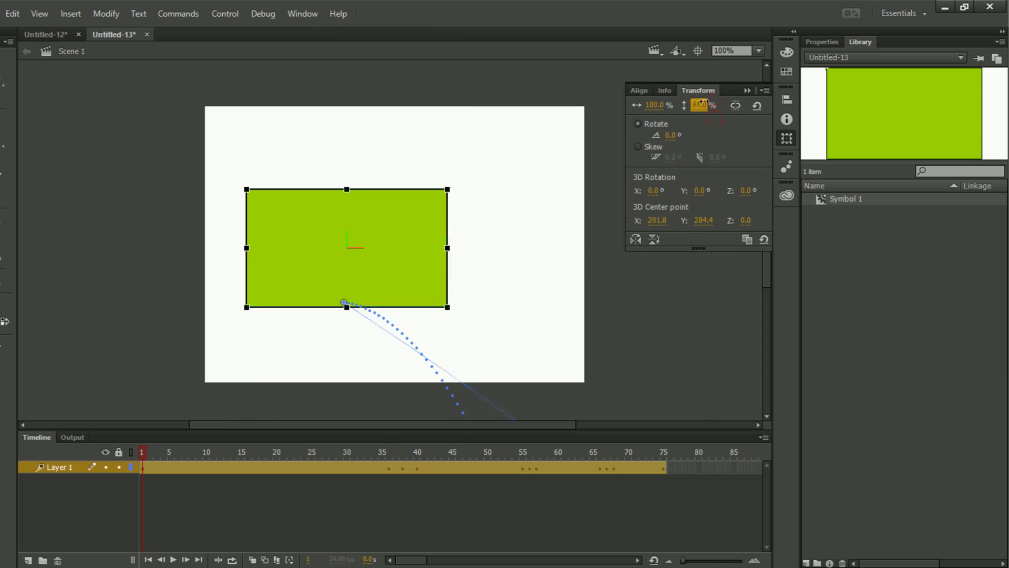
pyautogui.write('105')
pyautogui.press('Return')
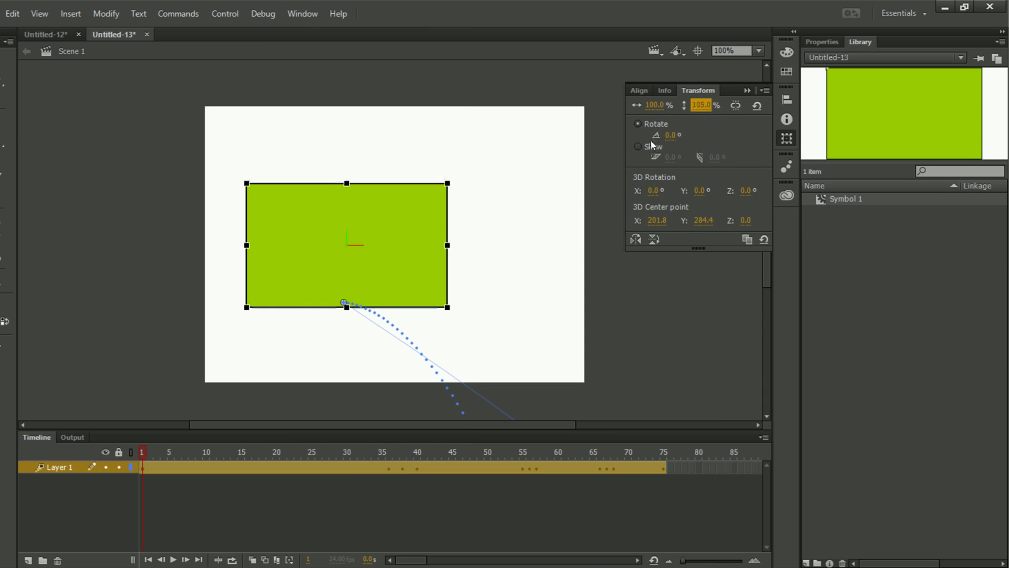
pyautogui.click(302, 13)
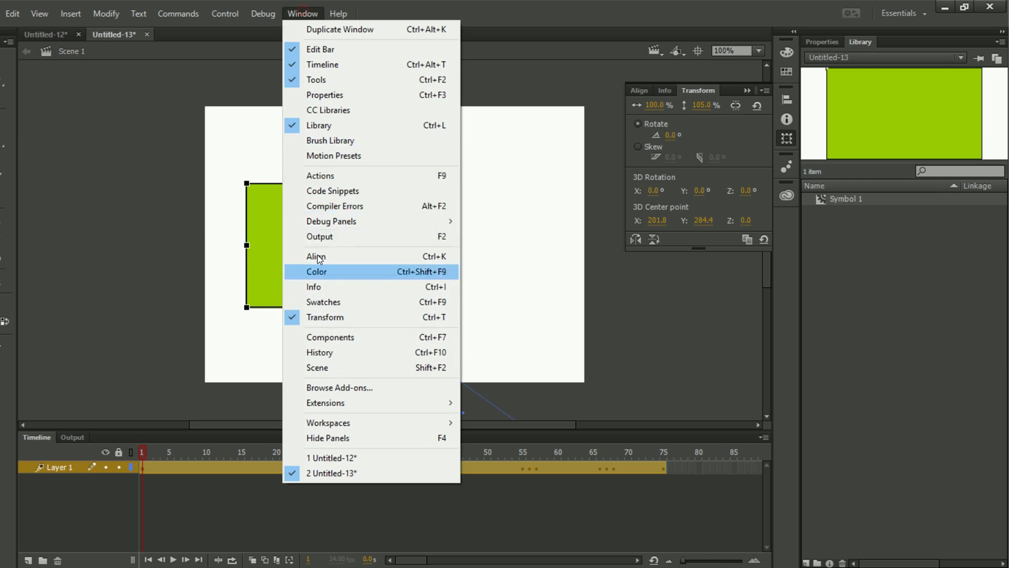
# Step: In the History panel, undo back to the start, then redo the rectangle-drawing step
pyautogui.click(339, 357)
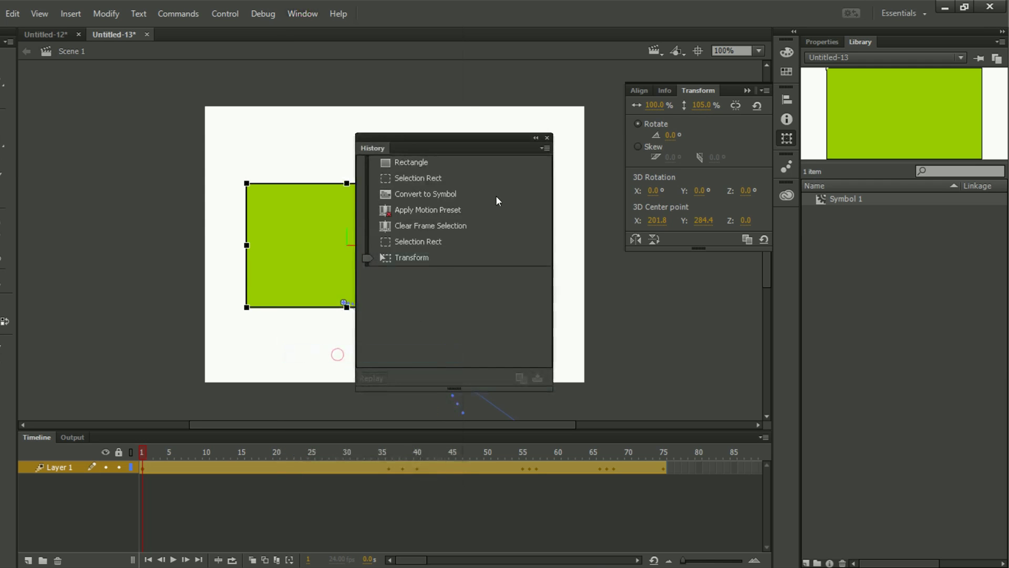
pyautogui.moveTo(367, 258)
pyautogui.mouseDown()
pyautogui.moveTo(368, 161)
pyautogui.moveTo(367, 258)
pyautogui.mouseUp()
pyautogui.click(366, 169)
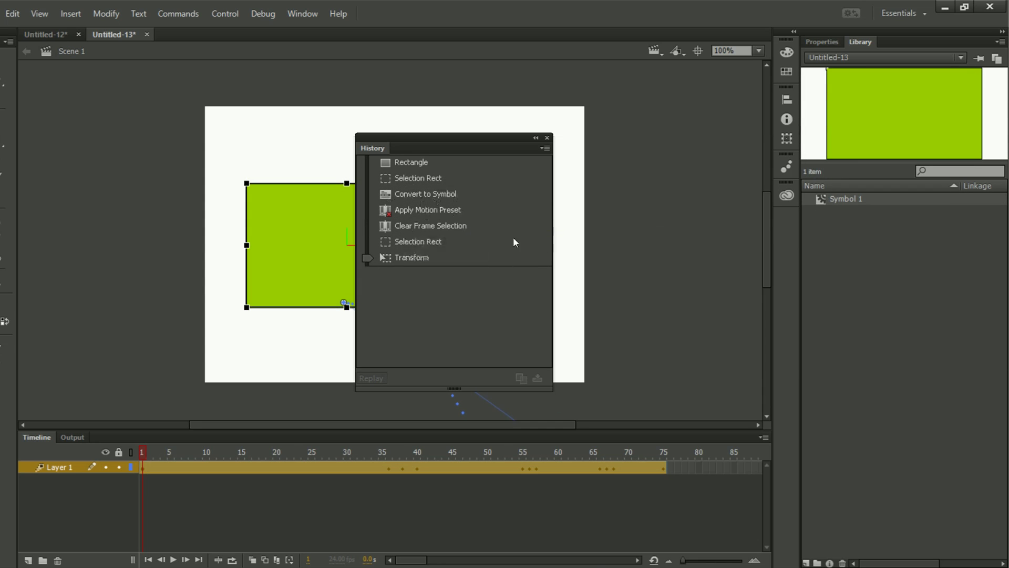
# Step: Clear the History panel's recorded steps, confirm with Yes, and close the panel
pyautogui.click(302, 13)
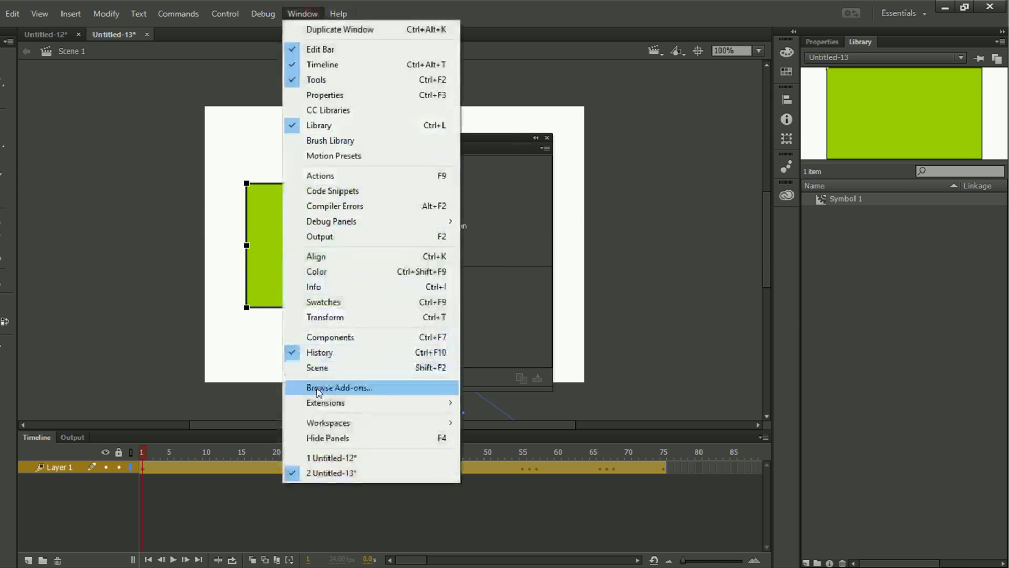
pyautogui.click(543, 149)
pyautogui.click(544, 149)
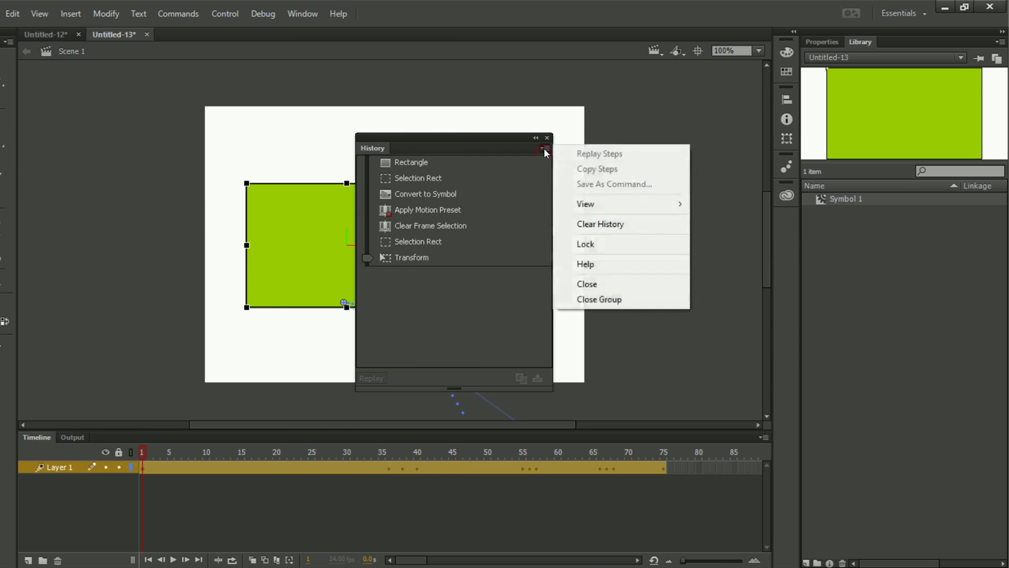
pyautogui.click(597, 223)
pyautogui.click(544, 311)
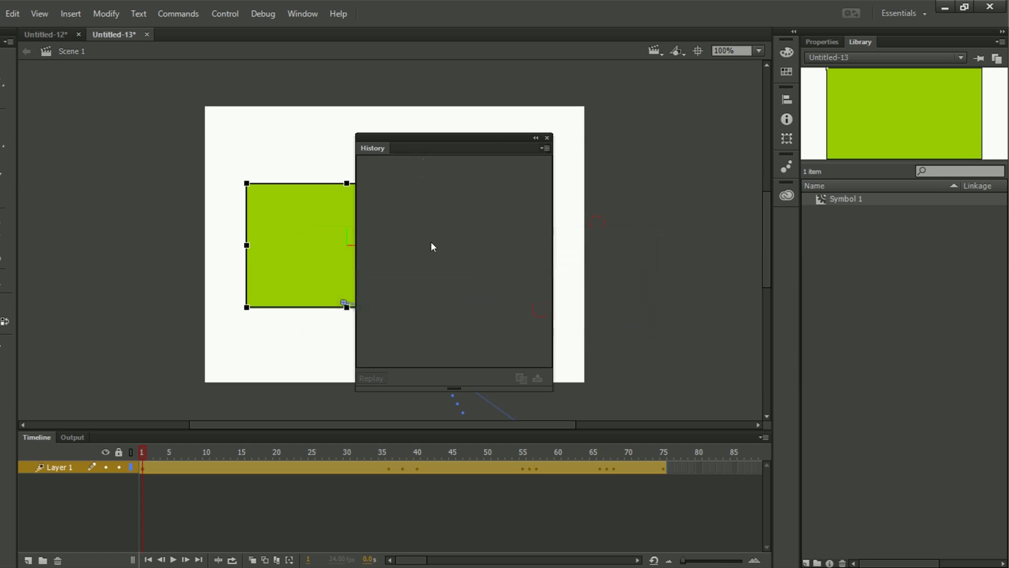
pyautogui.click(547, 138)
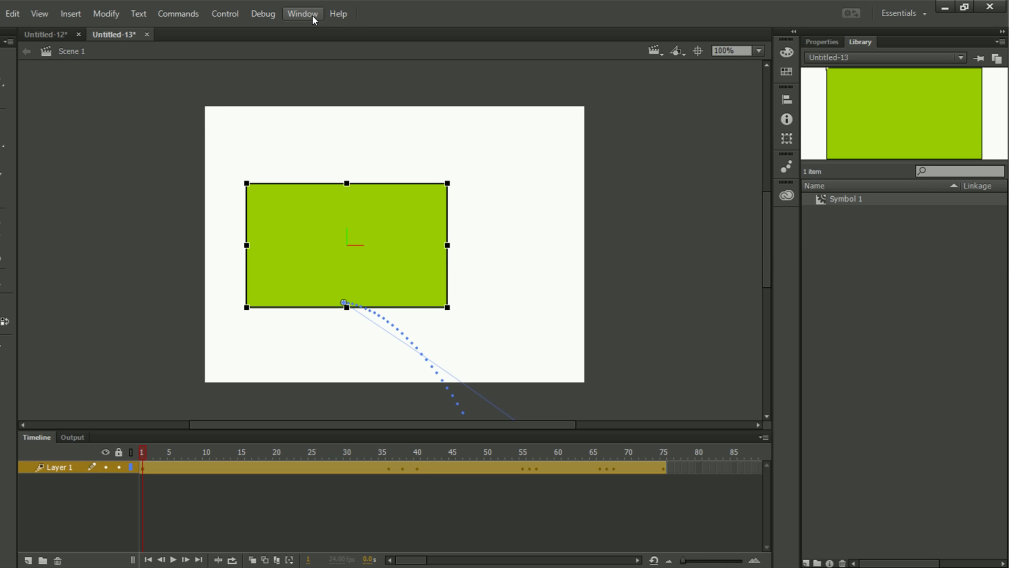
pyautogui.click(12, 14)
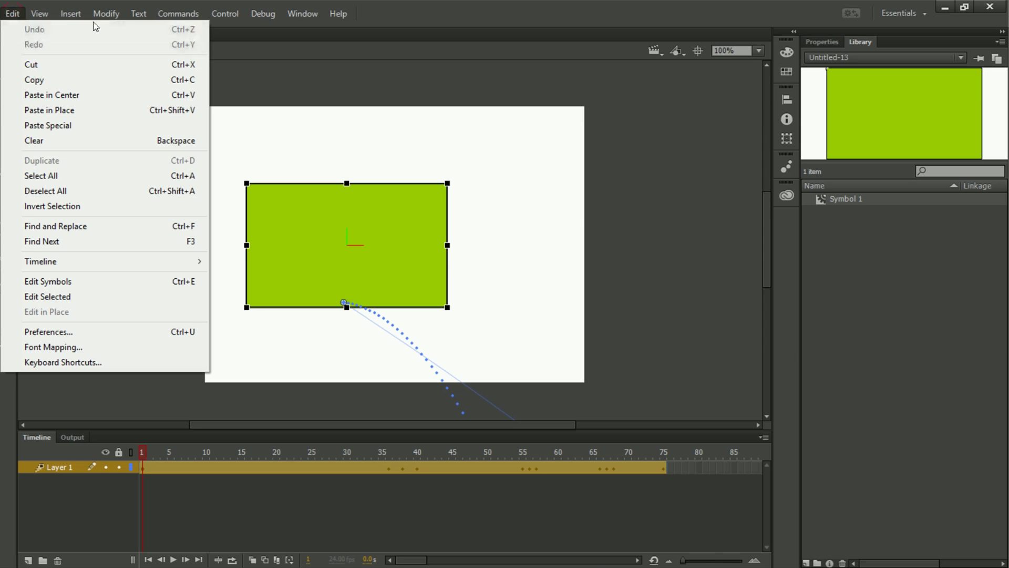
pyautogui.click(348, 24)
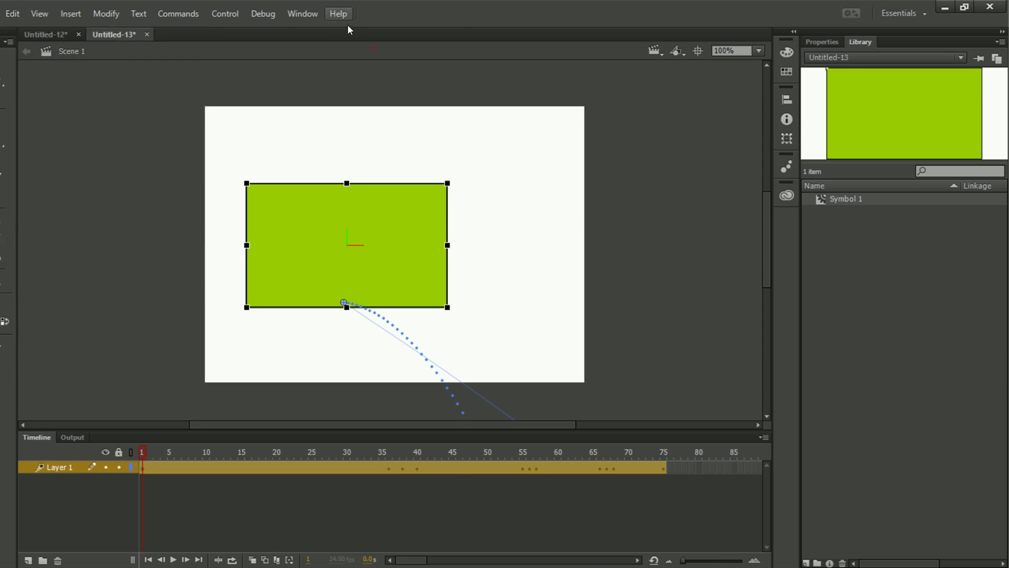
pyautogui.click(301, 13)
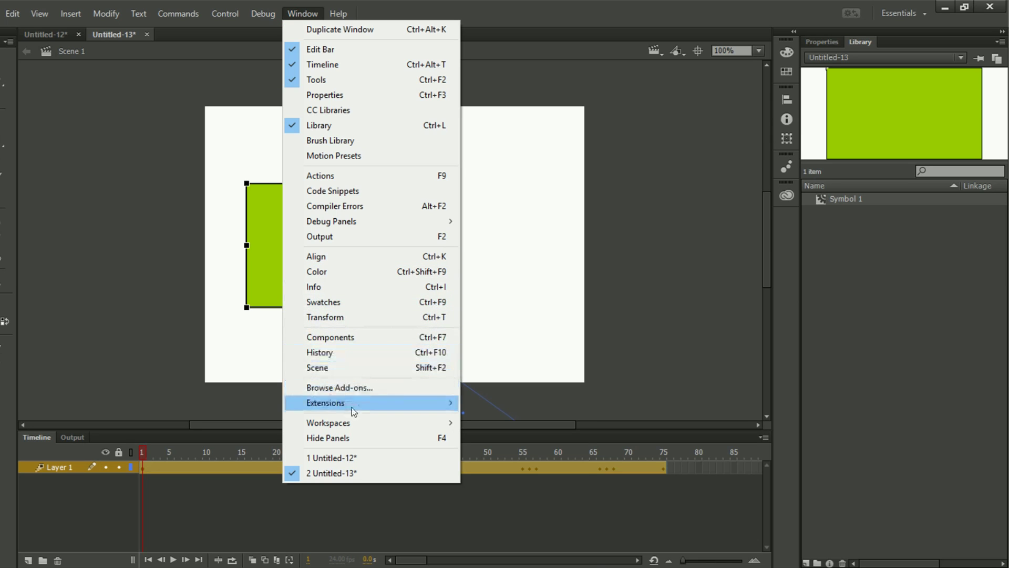
pyautogui.moveTo(352, 424)
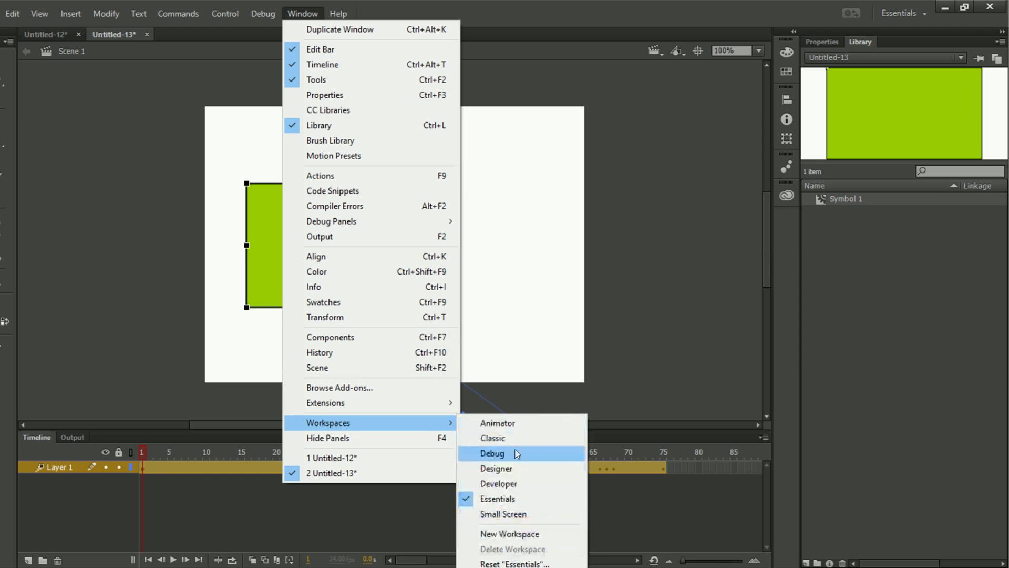
pyautogui.click(521, 342)
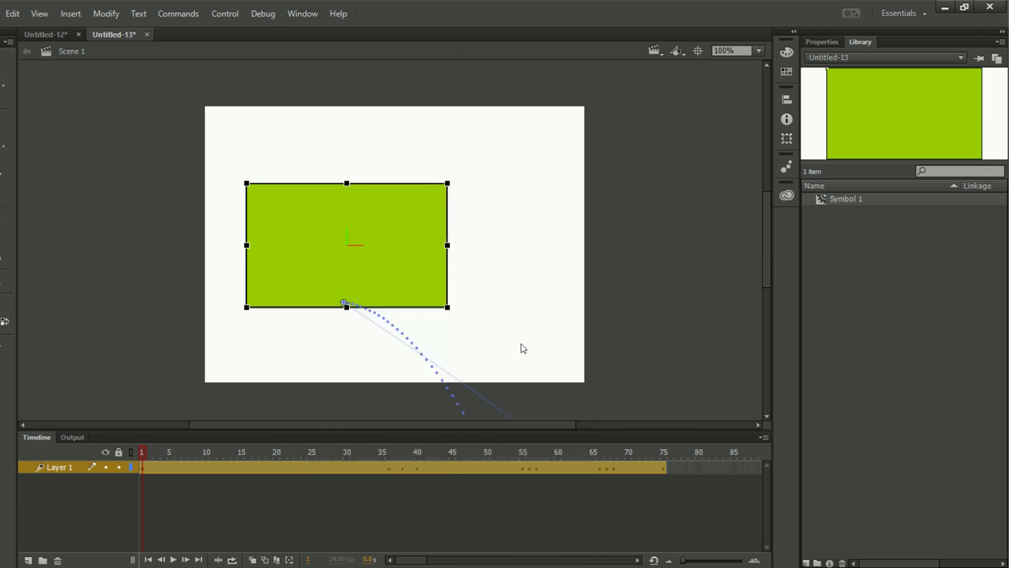
pyautogui.click(520, 343)
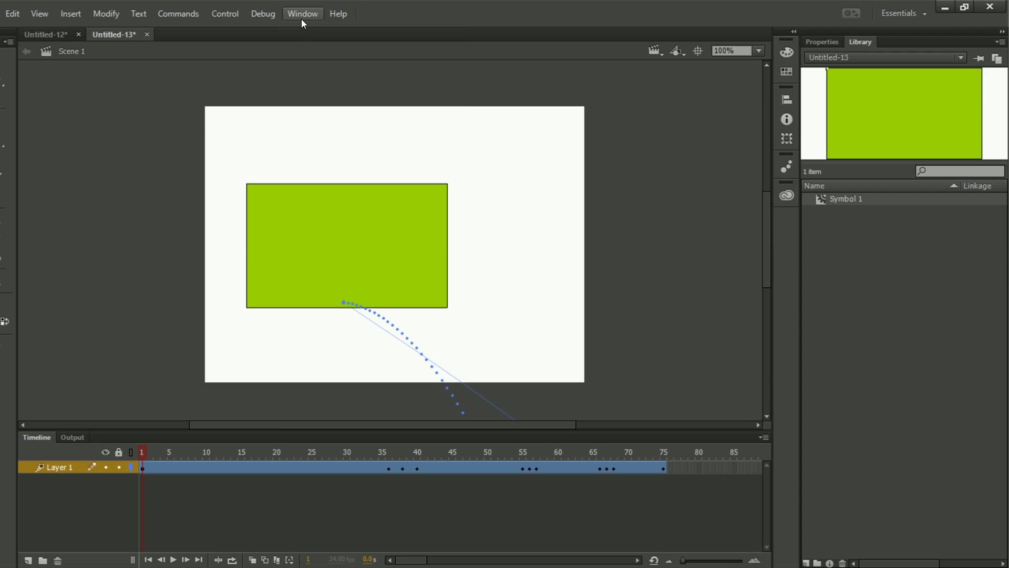